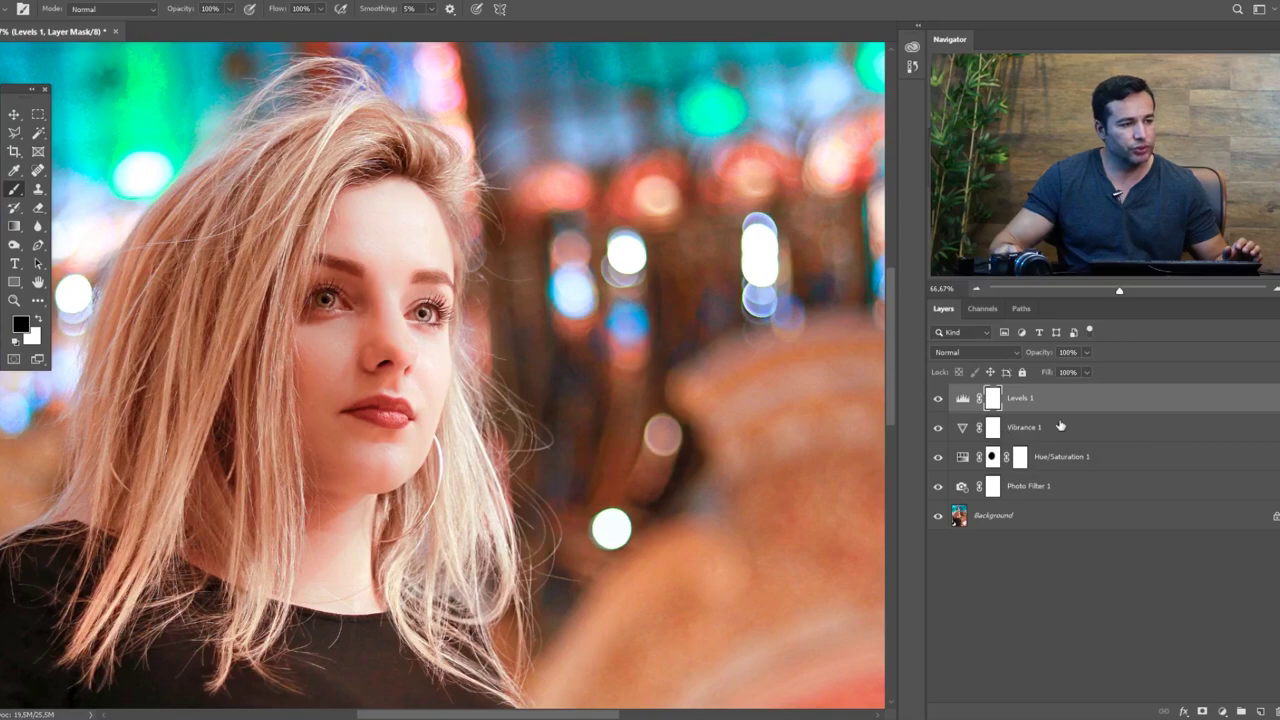
- Hide the Levels, Vibrance and Hue/Saturation adjustments to compare, then turn them back on
left_click(938, 398)
left_click(938, 427)
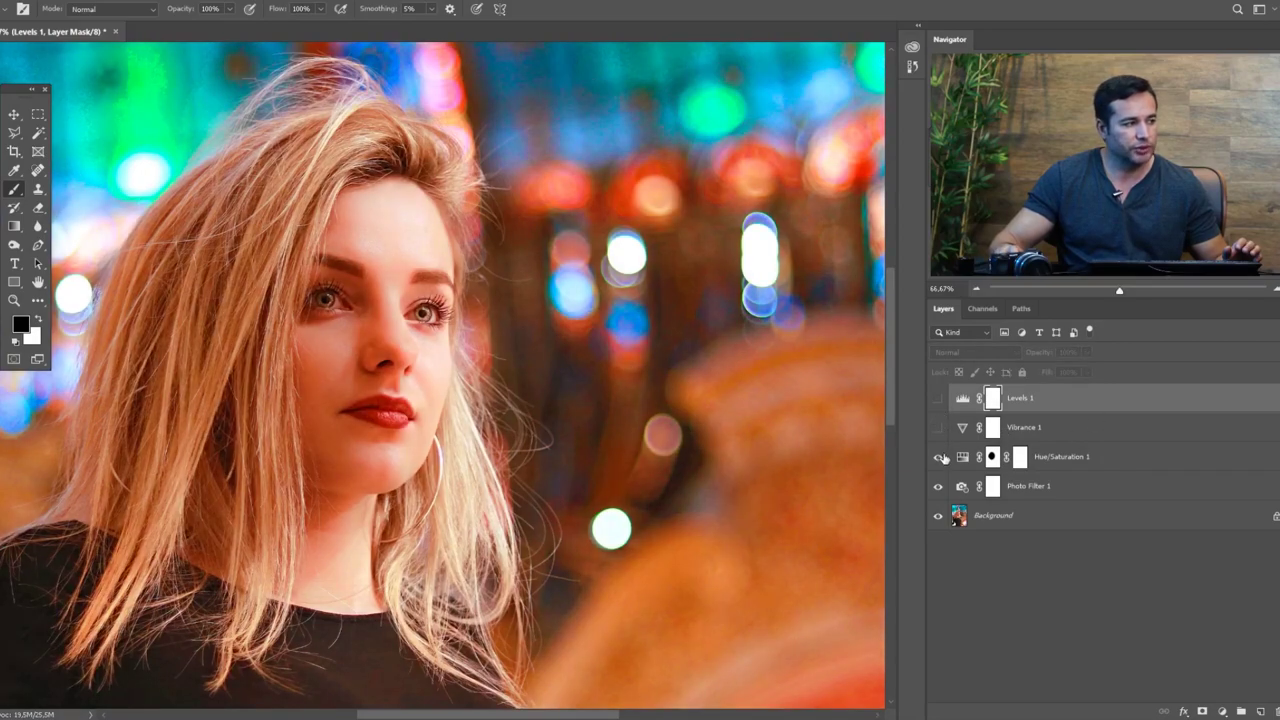
left_click(938, 457)
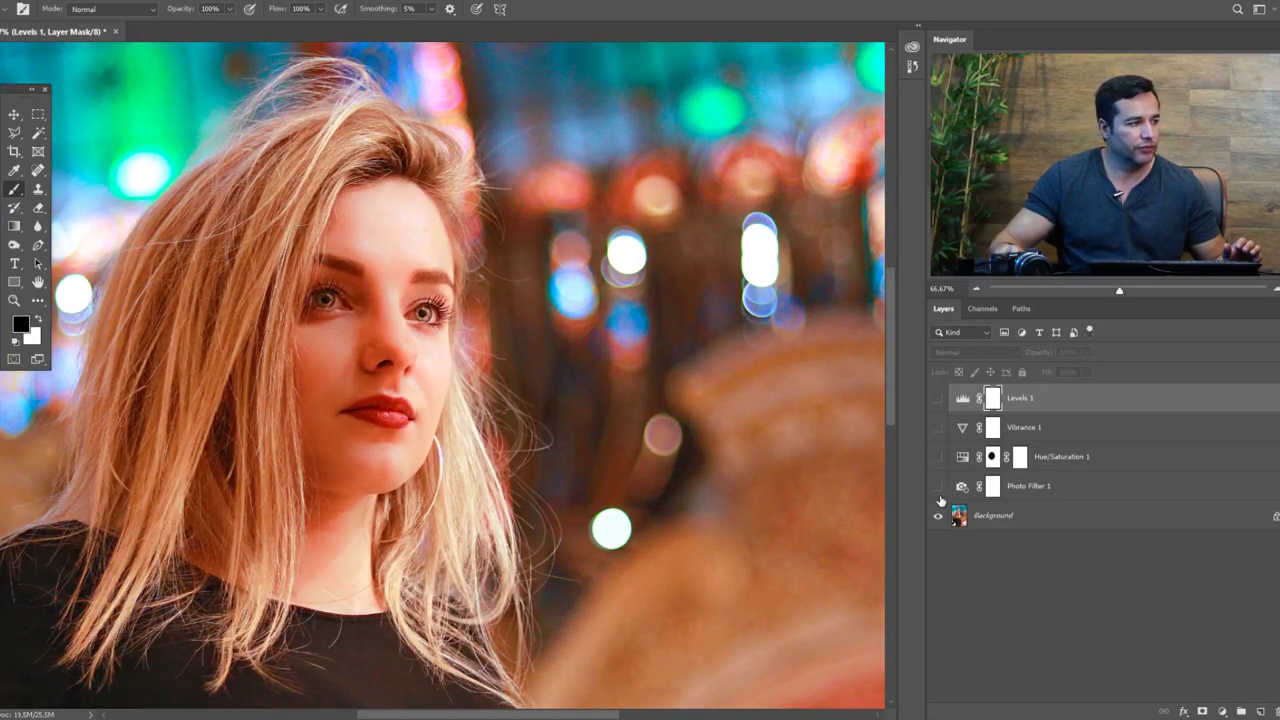
left_click(938, 515, "alt")
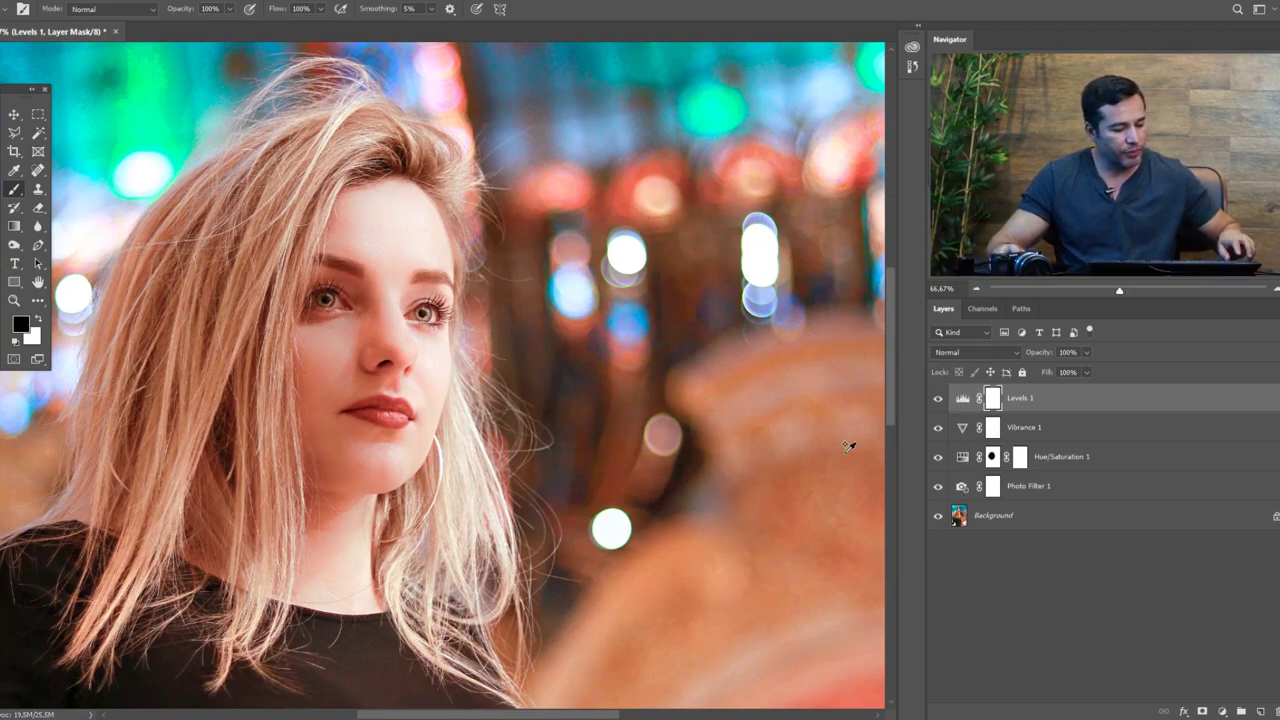
- Stamp all visible layers into a new Layer 1 and open it in Camera Raw Filter
key("ctrl+alt+shift+e")
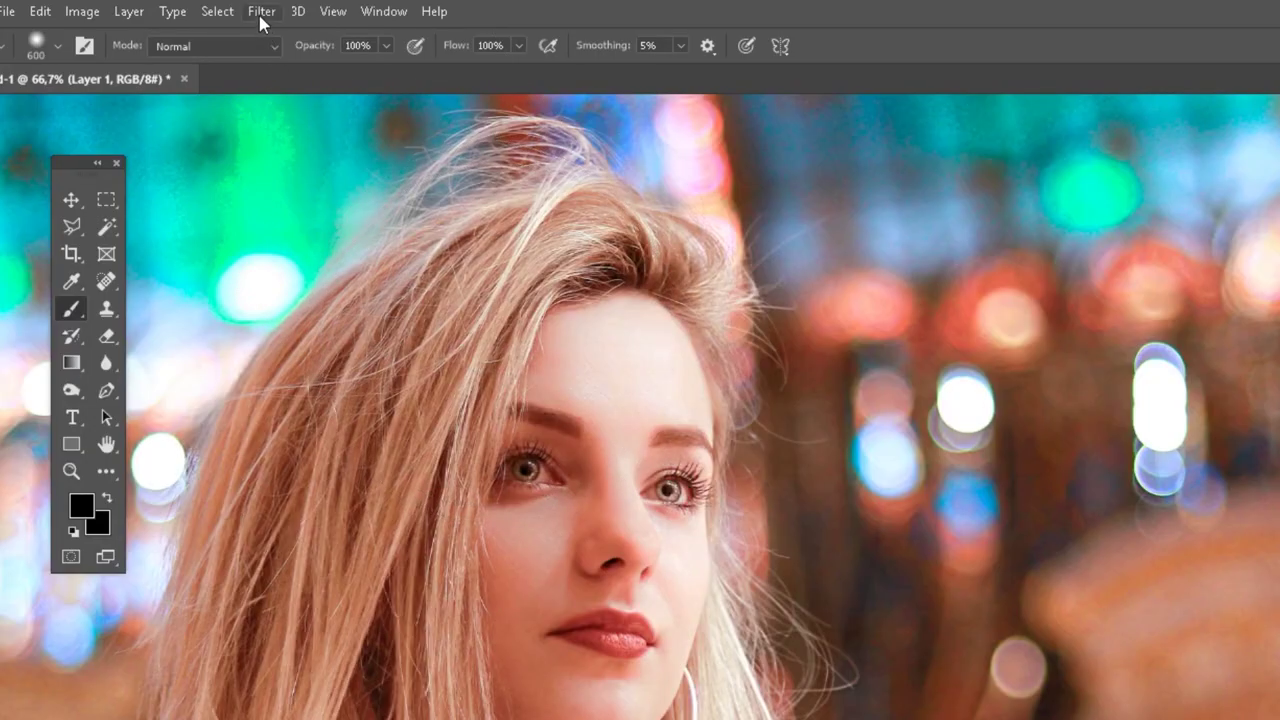
left_click(262, 14)
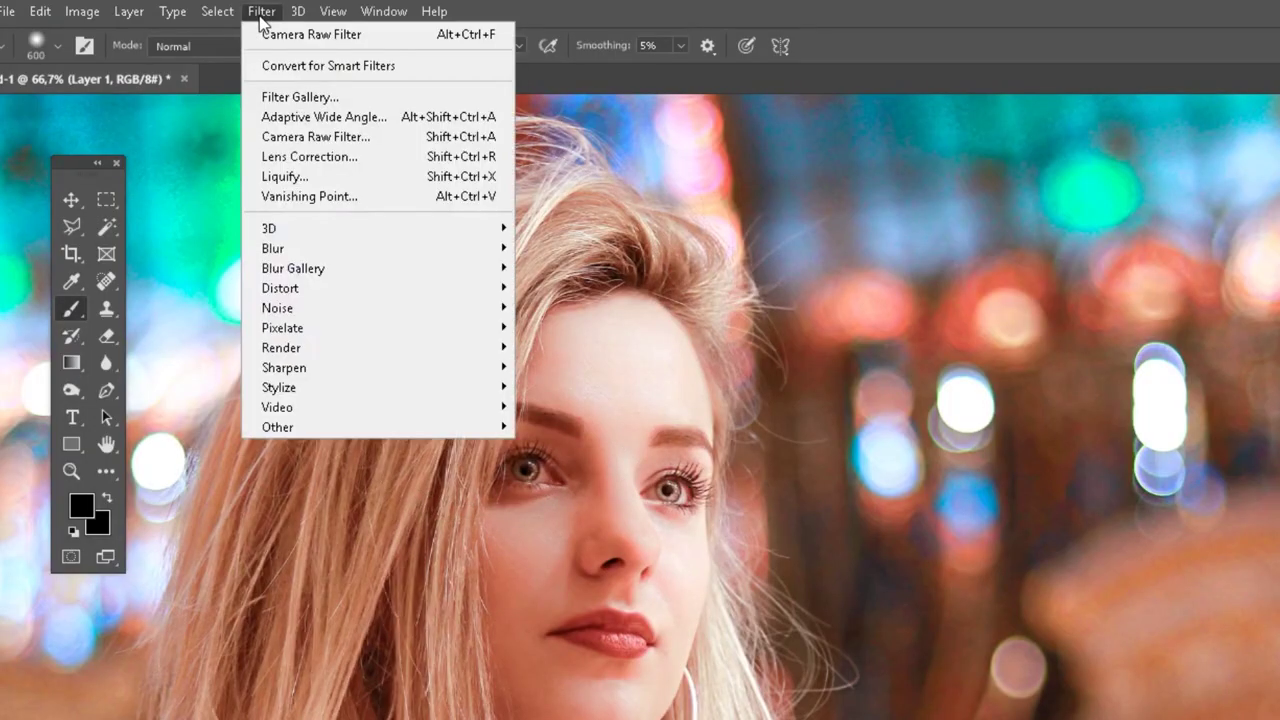
left_click(323, 144)
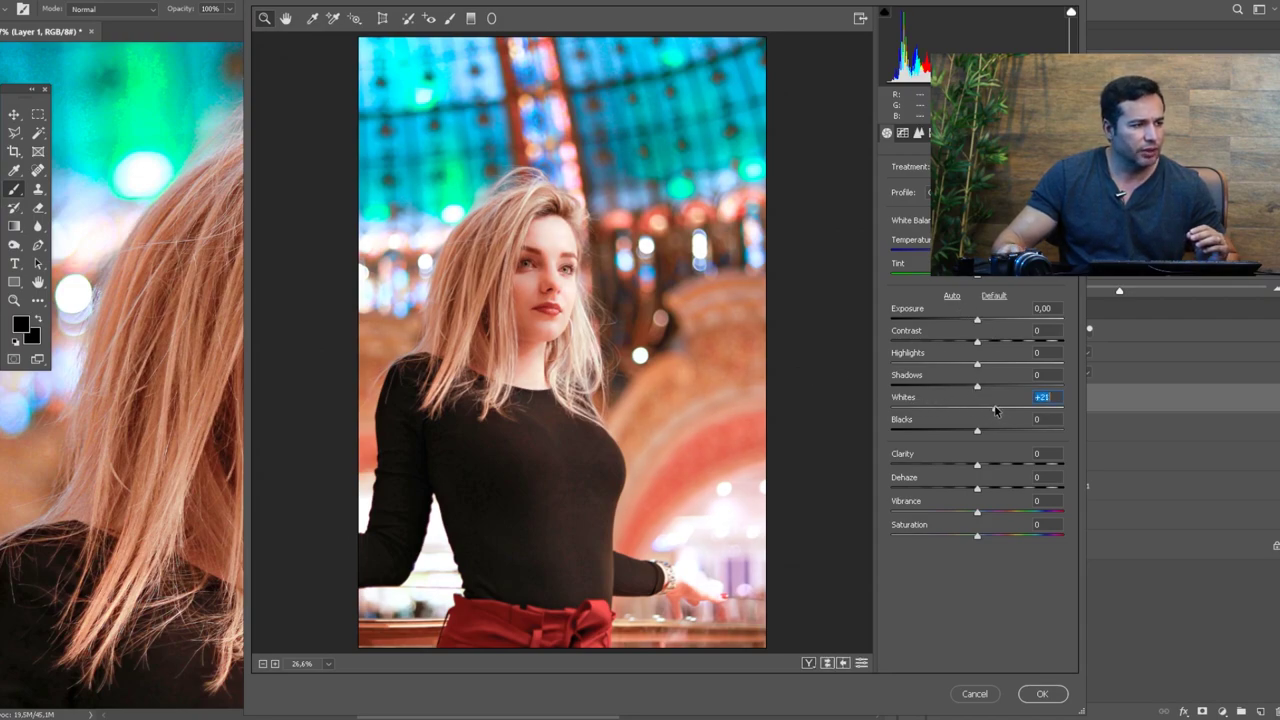
- In Camera Raw, set Shadows +30, Whites +11, Highlights +20 and Clarity +49
mouse_move(978, 386)
left_mouse_down()
mouse_move(930, 385)
mouse_move(1008, 383)
left_mouse_up()
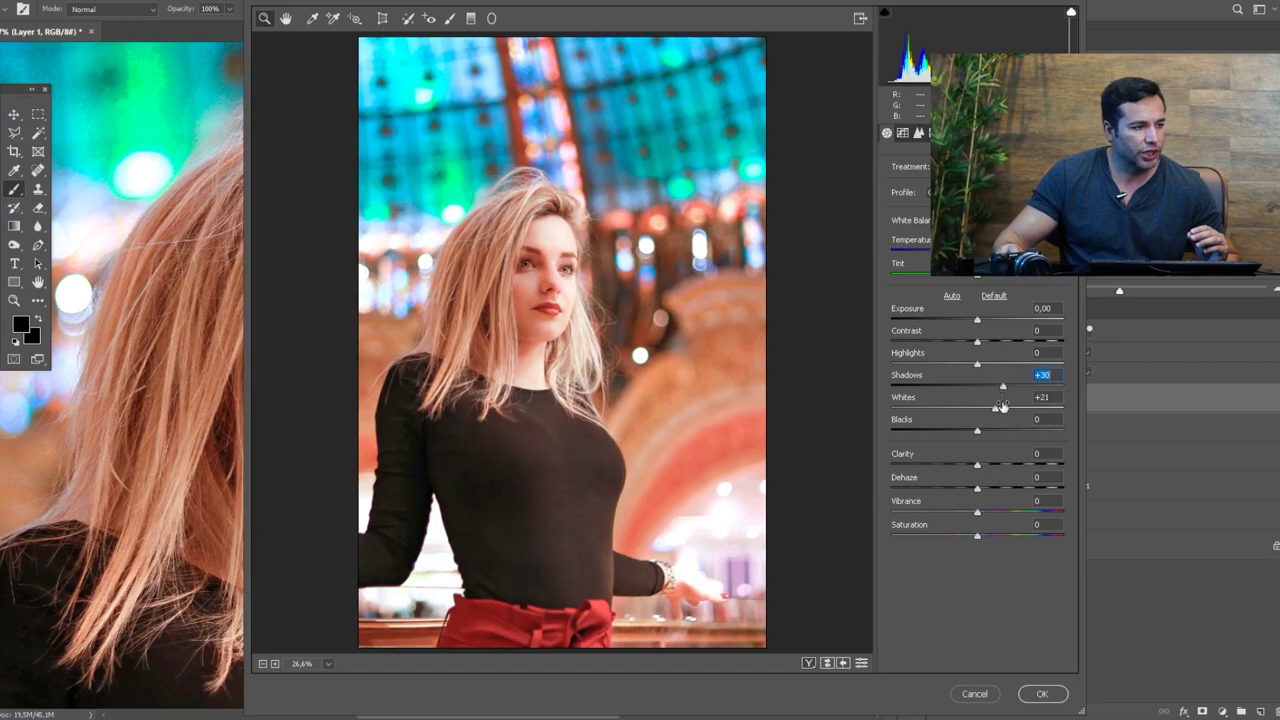
mouse_move(995, 408)
left_mouse_down()
mouse_move(906, 412)
mouse_move(997, 410)
left_mouse_up()
left_click_drag(979, 364, 995, 365)
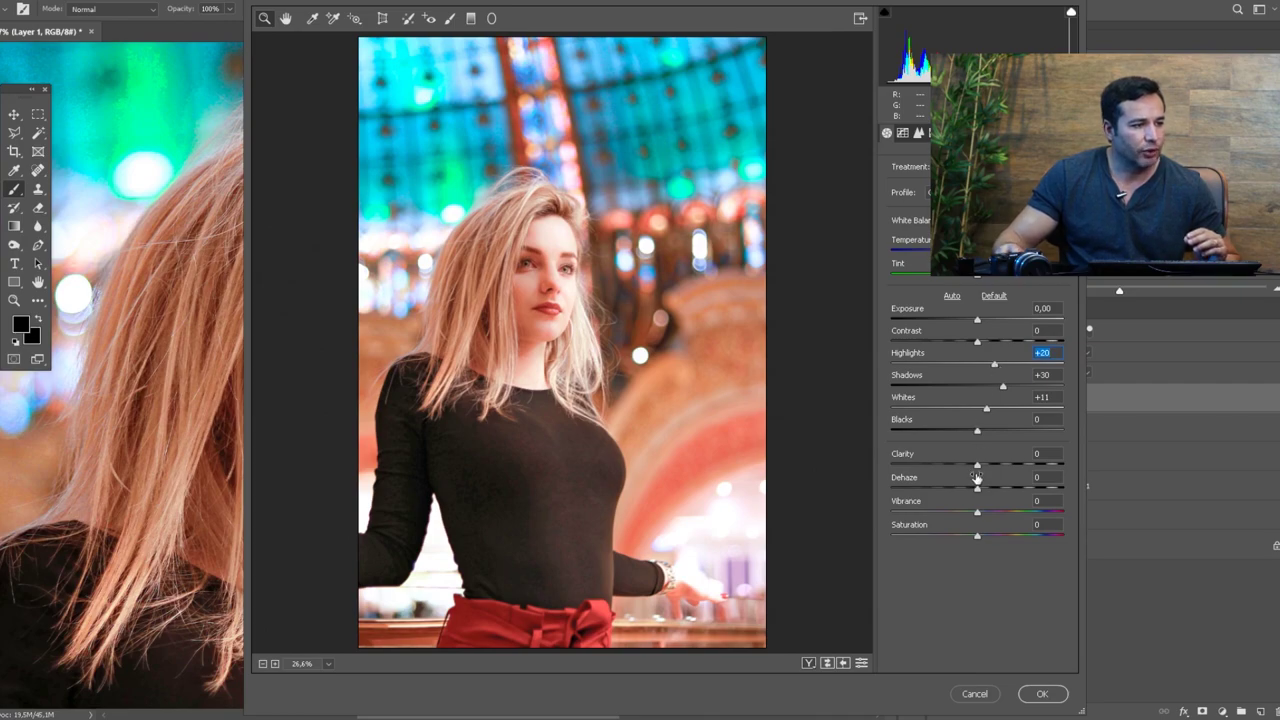
left_click_drag(980, 468, 1019, 465)
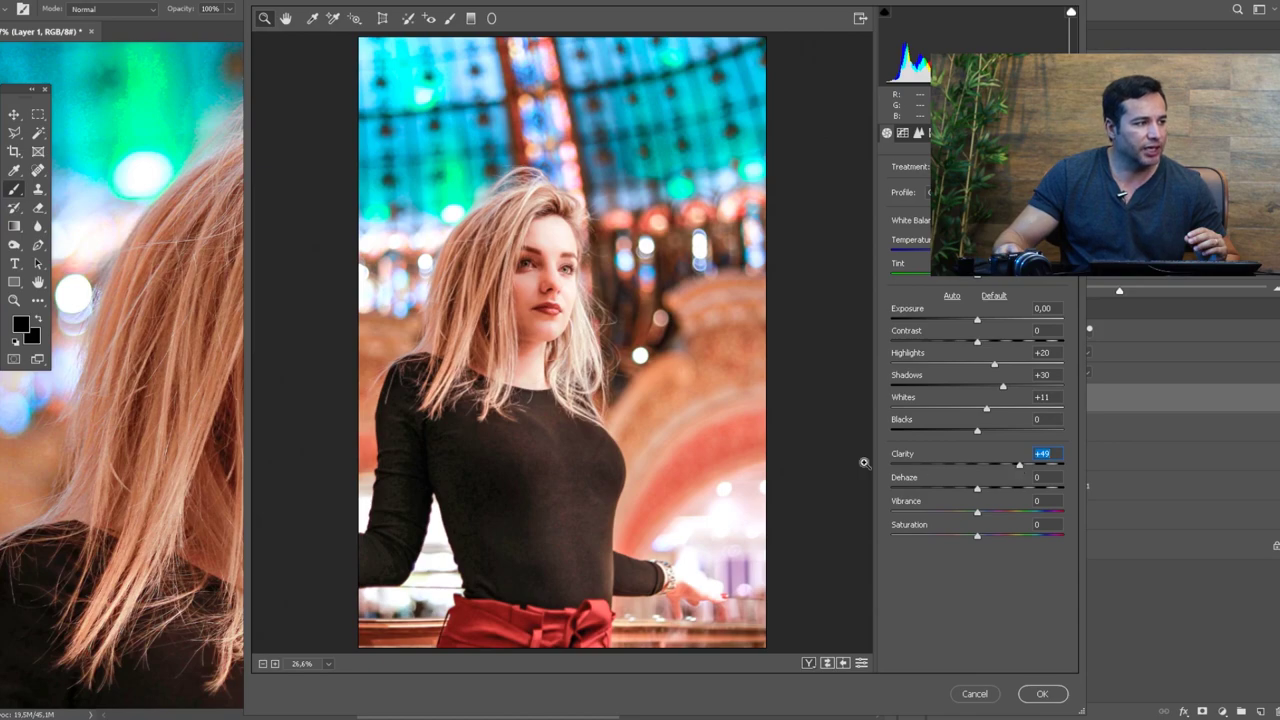
left_click(545, 297)
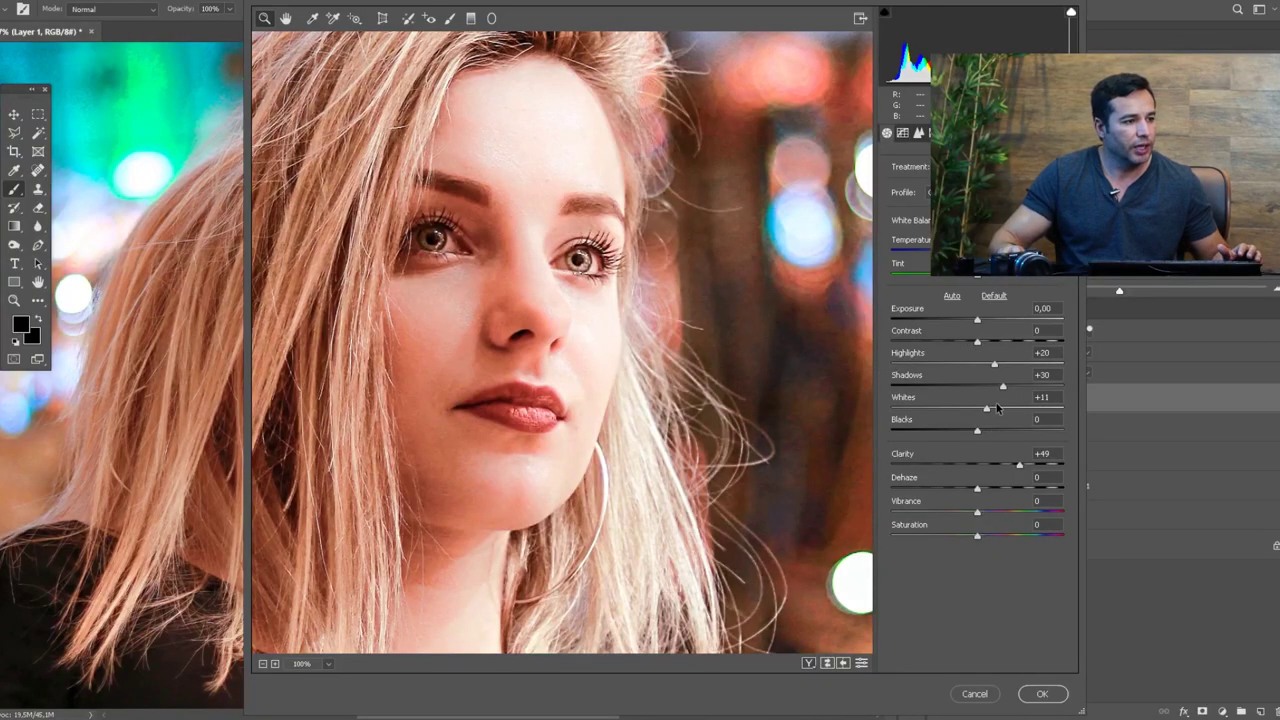
- Reduce Clarity to +37 and Shadows to +7 after checking the eye and hair detail
mouse_move(1019, 465)
left_mouse_down()
mouse_move(980, 466)
mouse_move(1008, 473)
left_mouse_up()
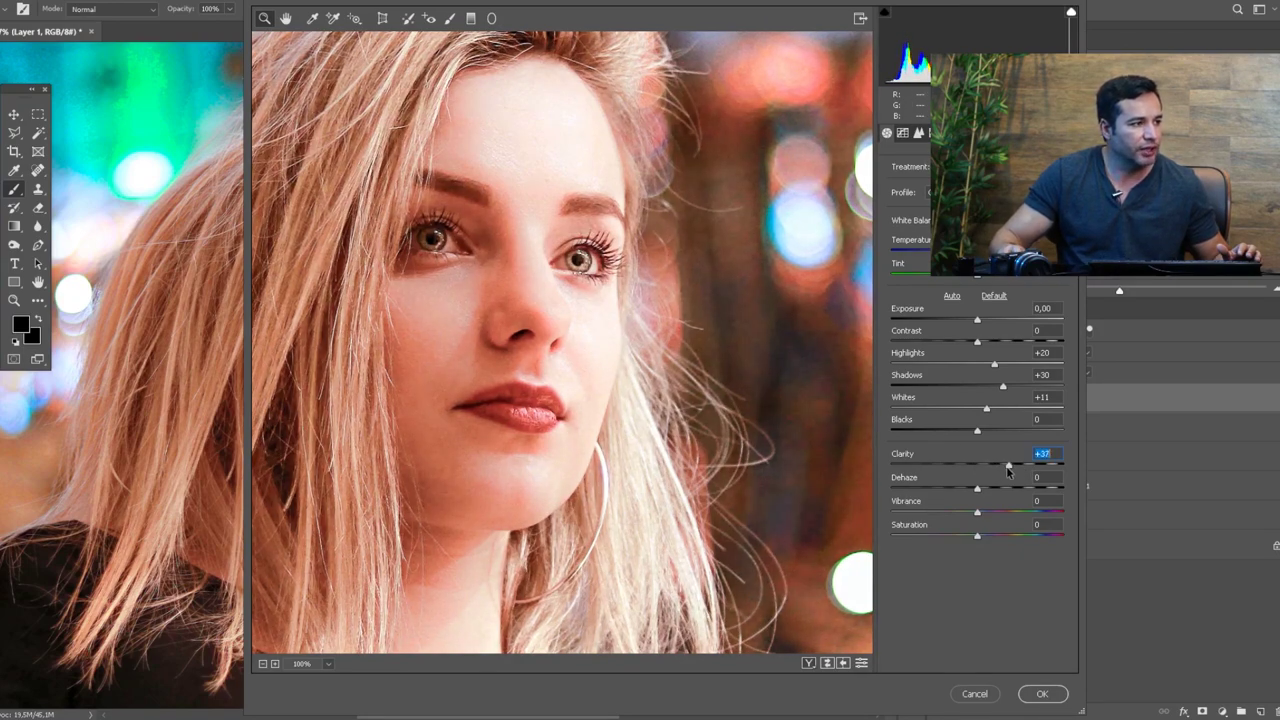
left_click(611, 334)
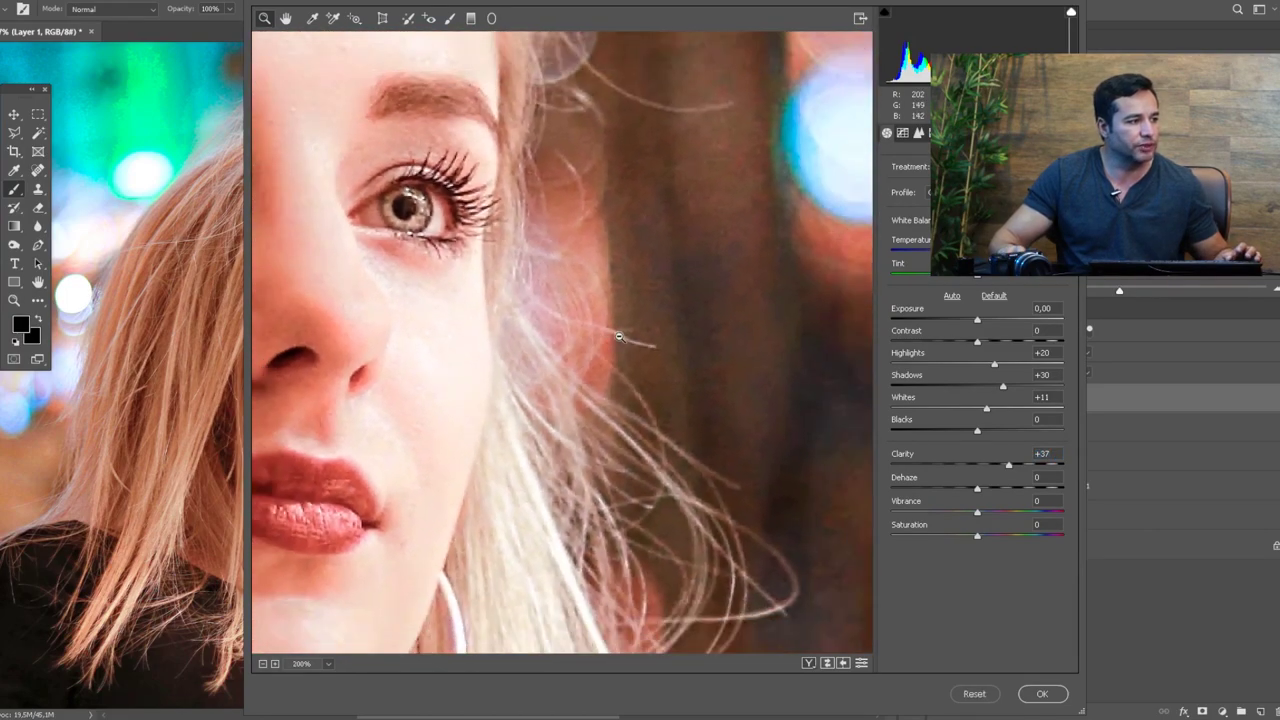
left_click(622, 345, "alt")
left_click(624, 375, "alt")
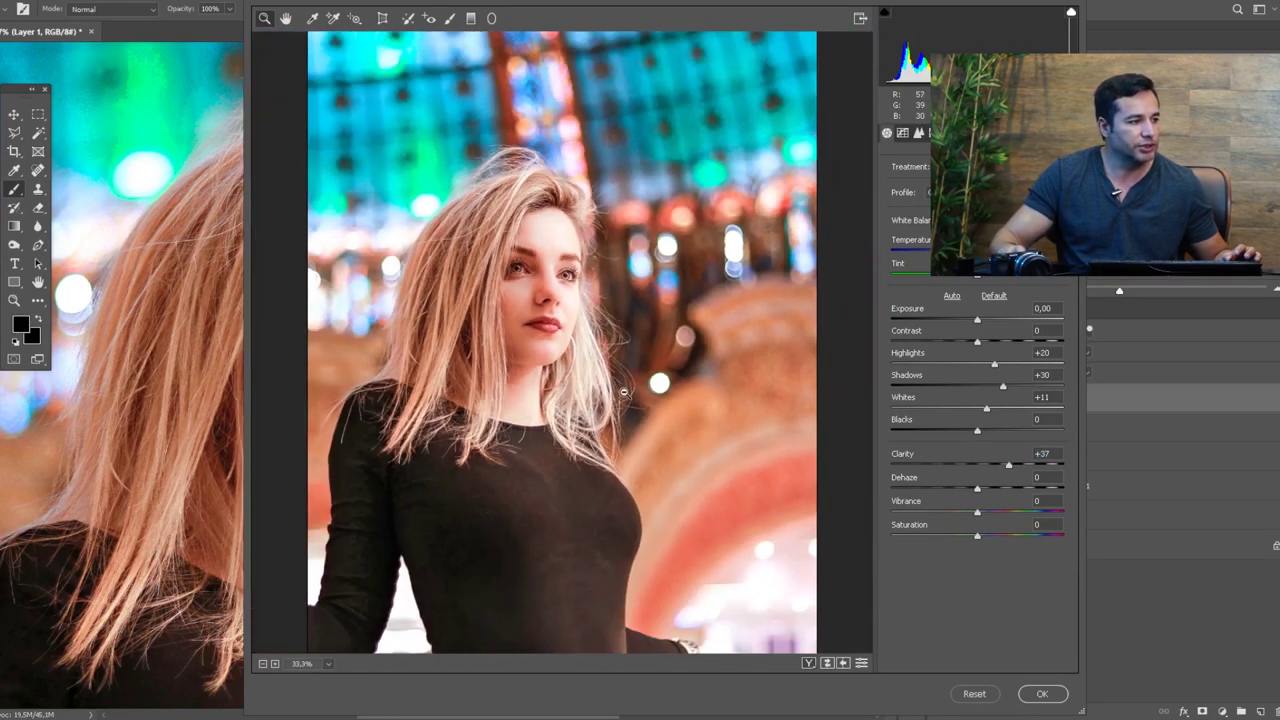
left_click(624, 392, "alt")
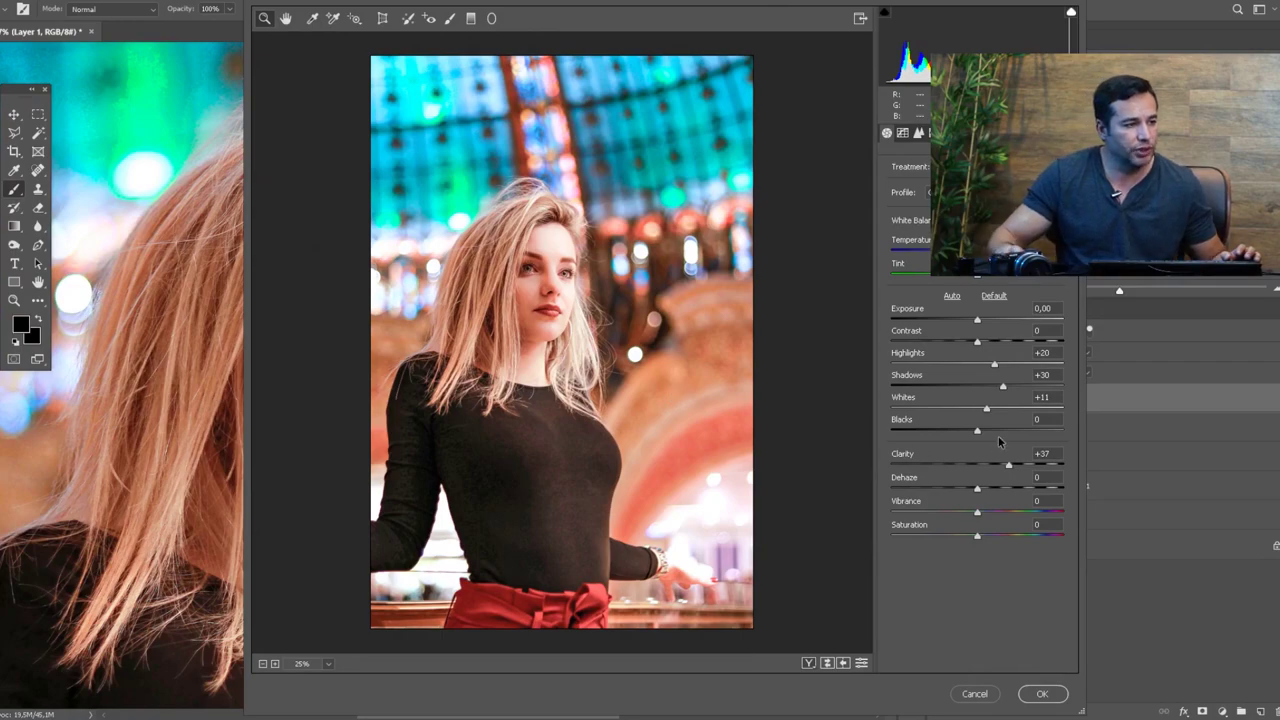
left_click_drag(998, 388, 974, 390)
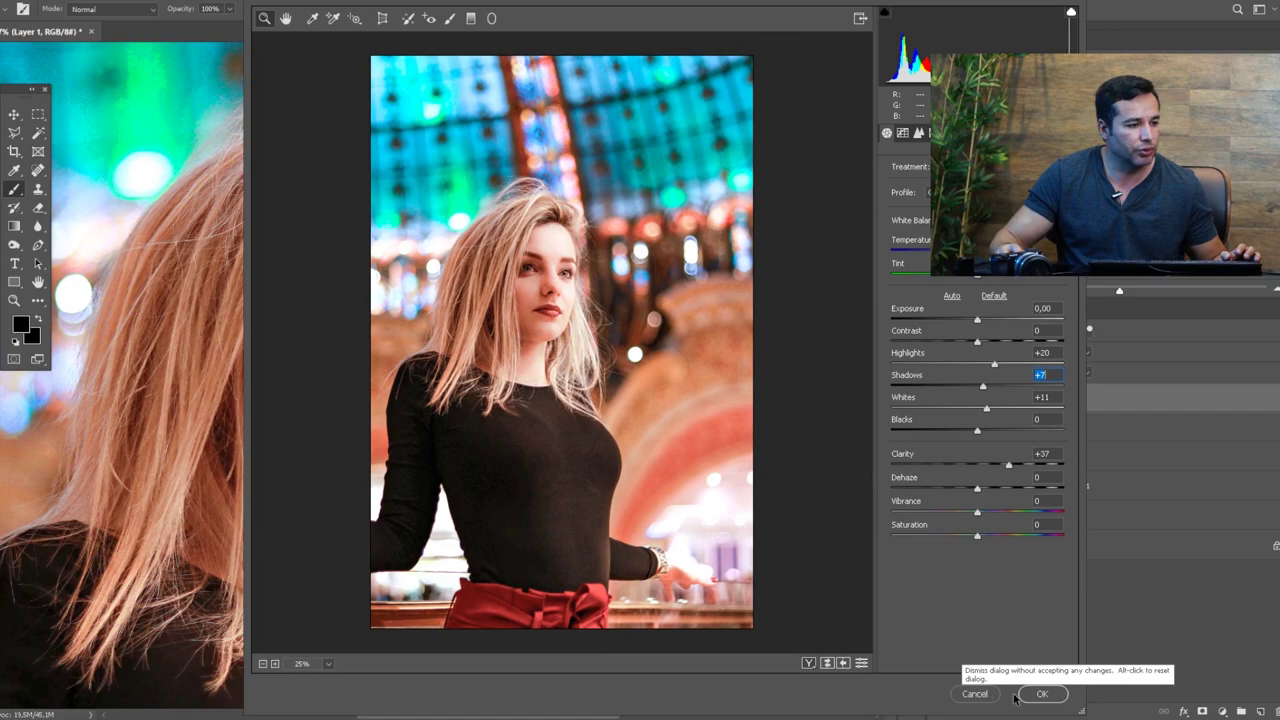
left_click(1047, 697)
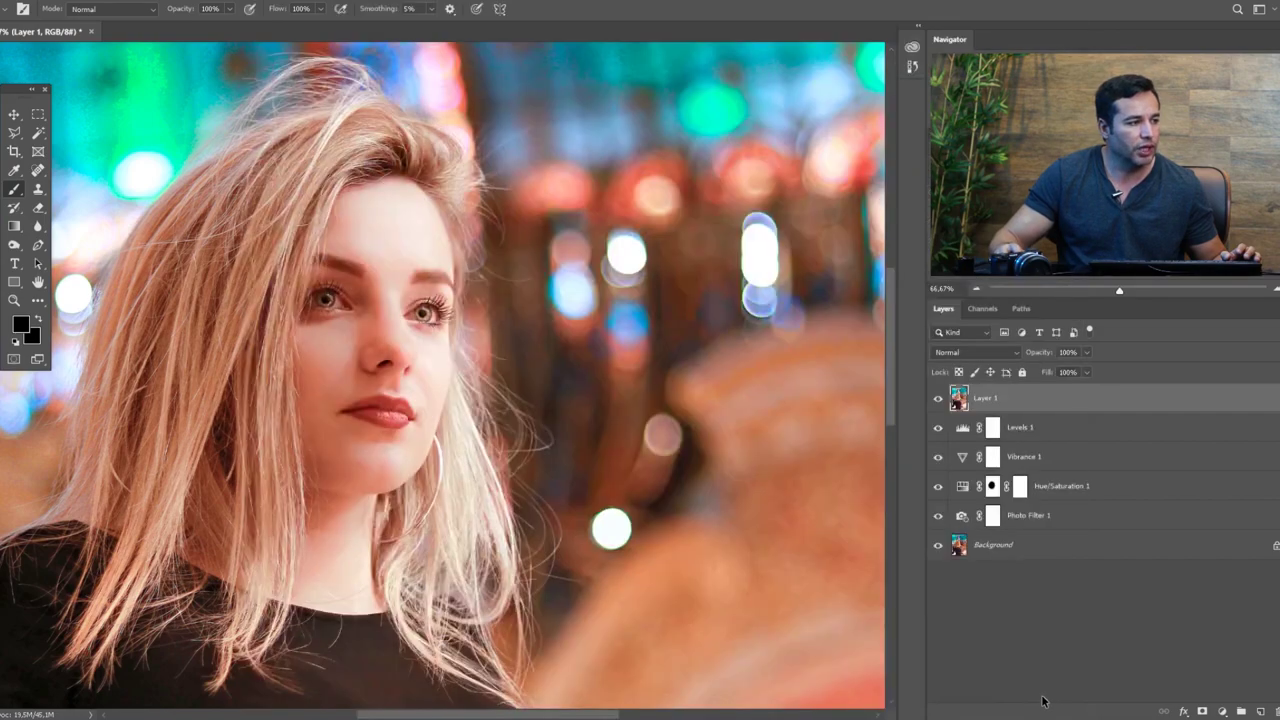
key("ctrl+minus")
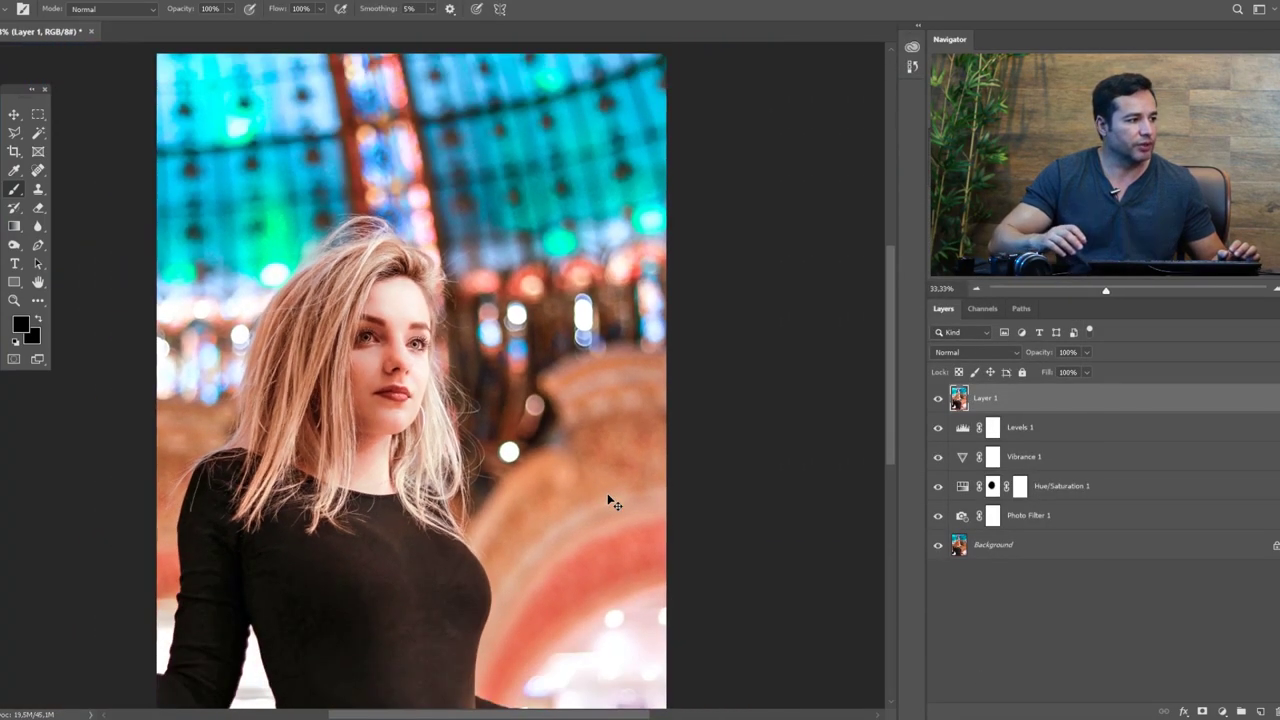
key("ctrl+minus")
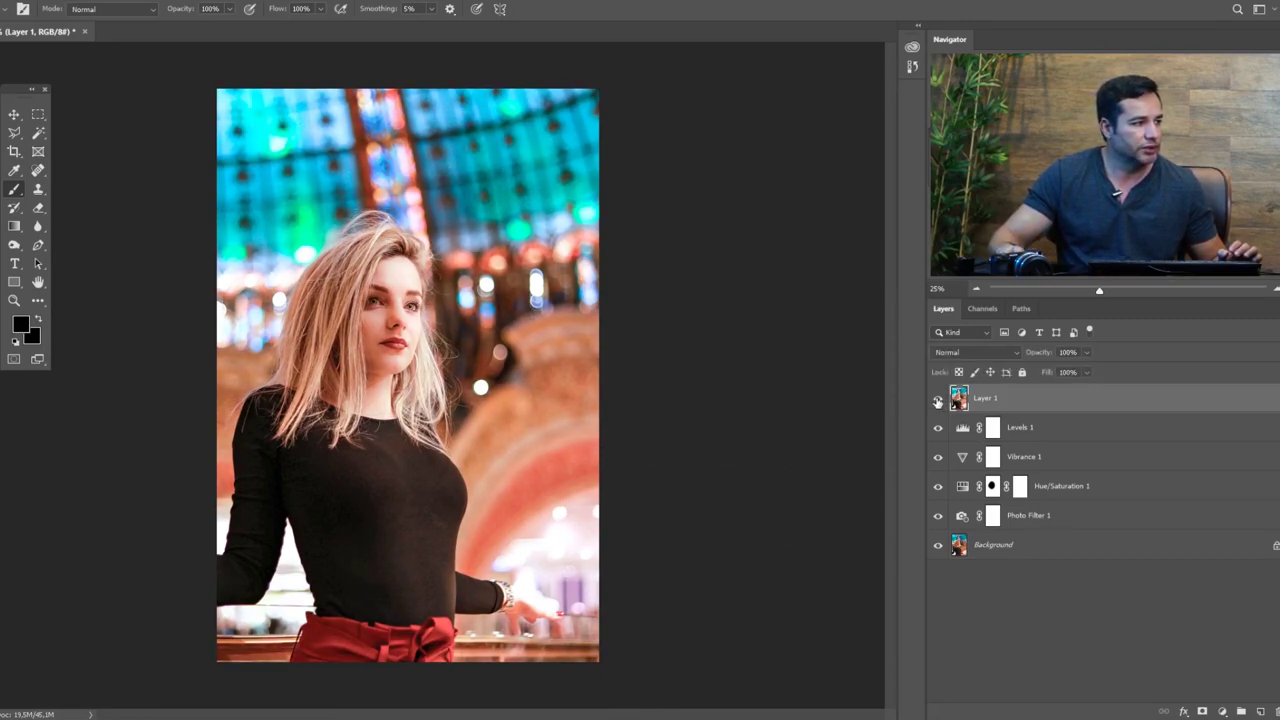
left_click(938, 402)
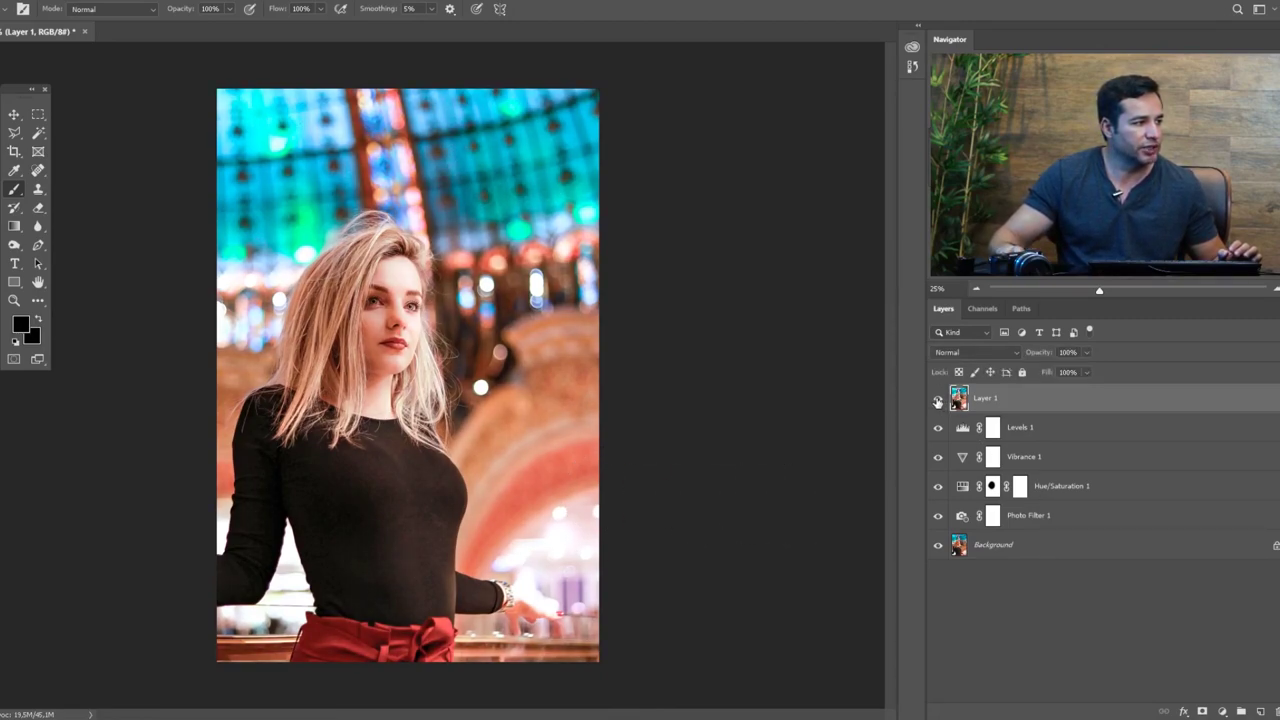
left_click(938, 402)
left_click(938, 402)
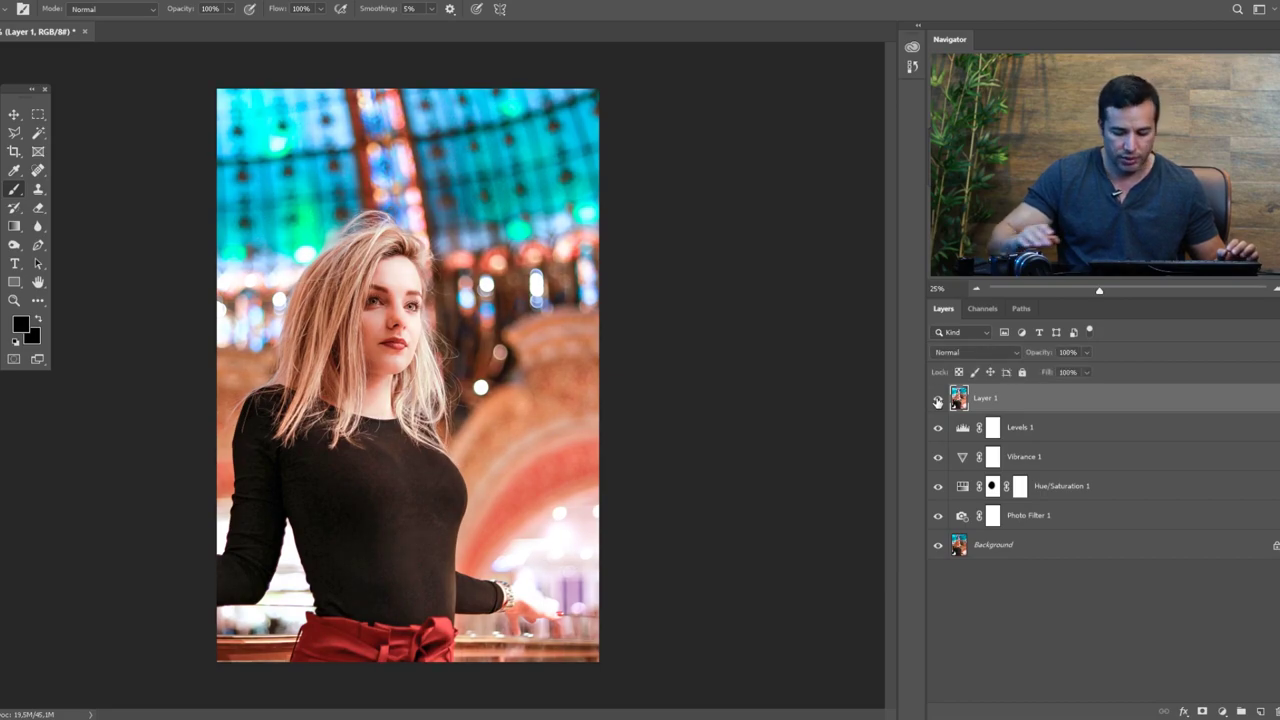
scroll(360, 300, "up", 3)
scroll(522, 472, "up", 1)
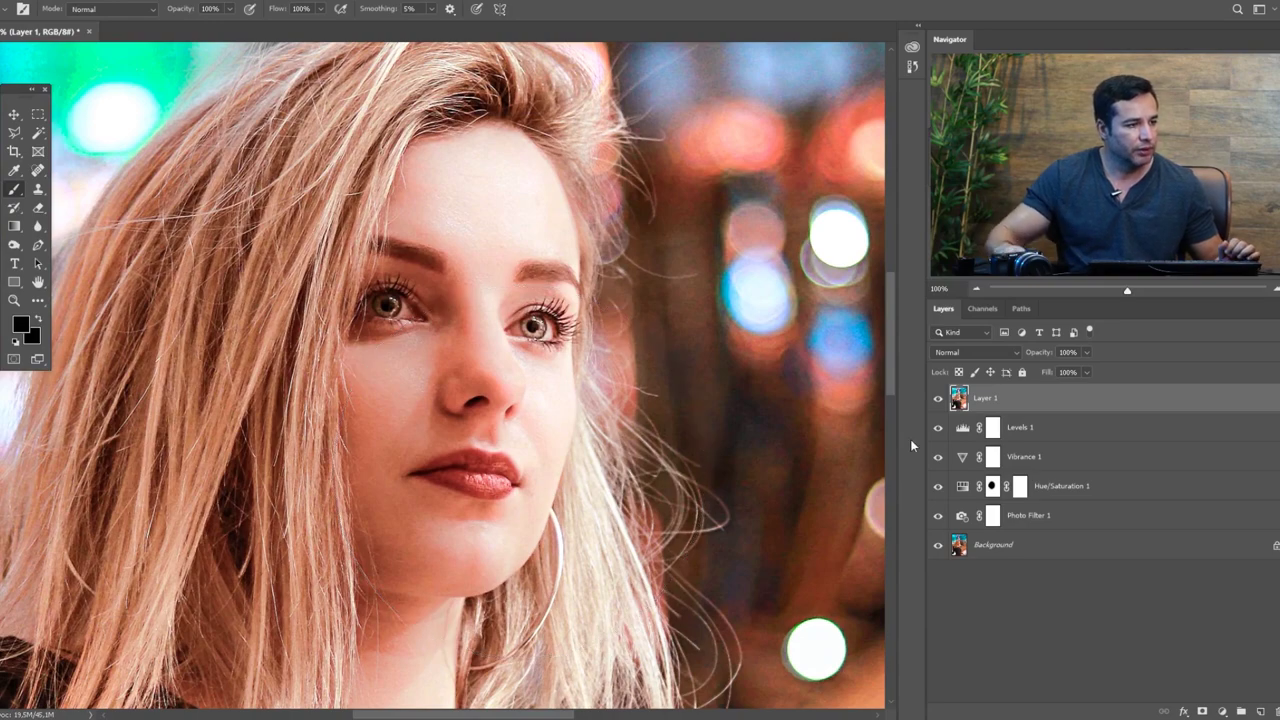
left_click(938, 399)
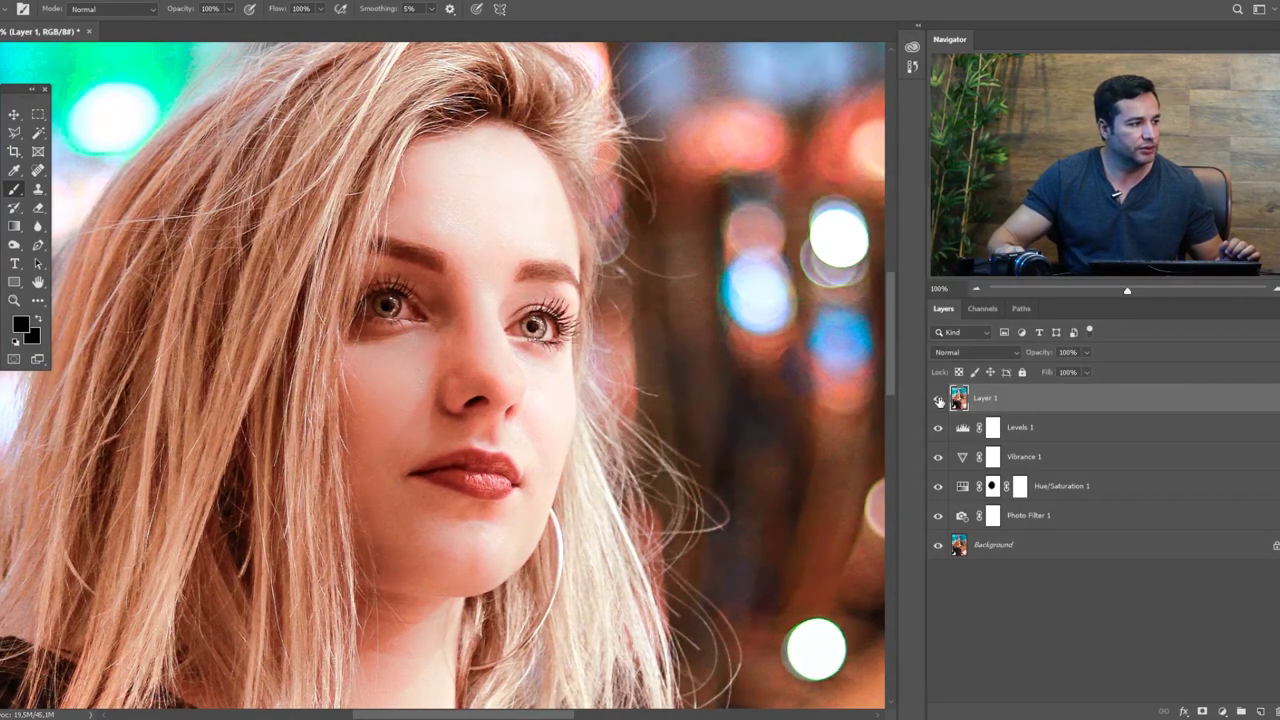
key("ctrl+minus")
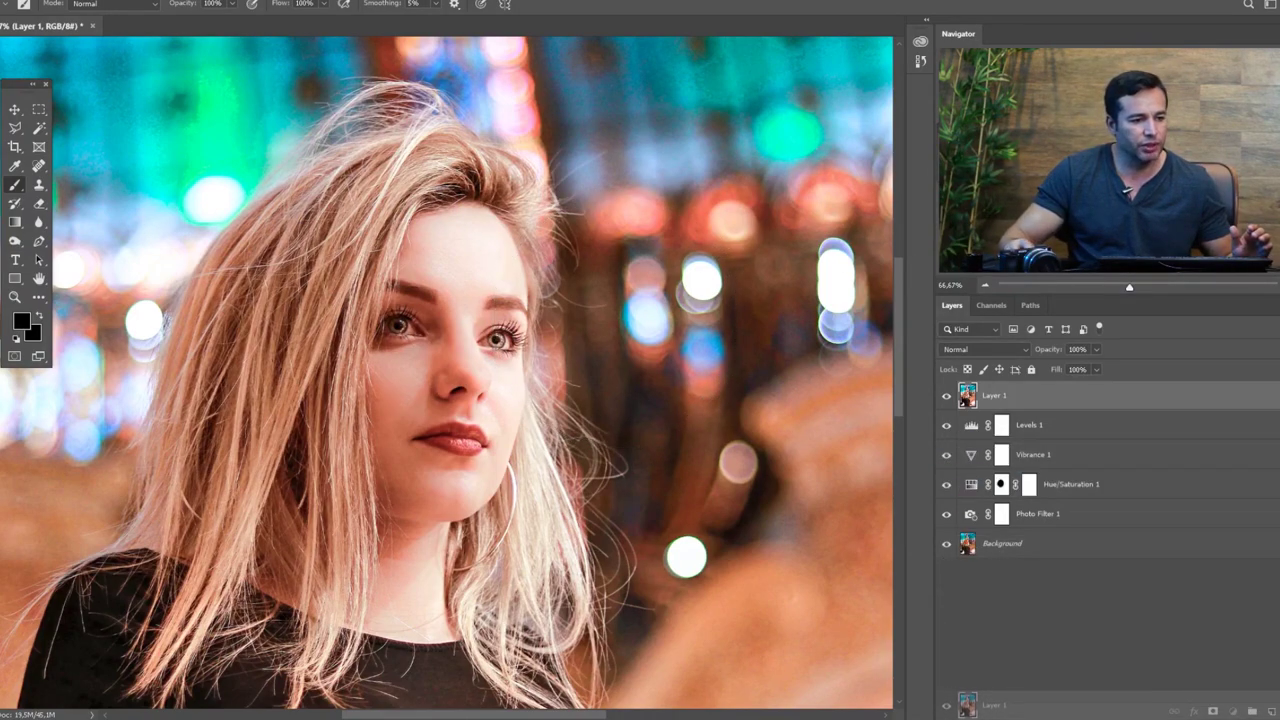
- Delete the merged Layer 1, undo to restore it on top, and bring up the Other filters
left_click_drag(1085, 397, 1271, 711)
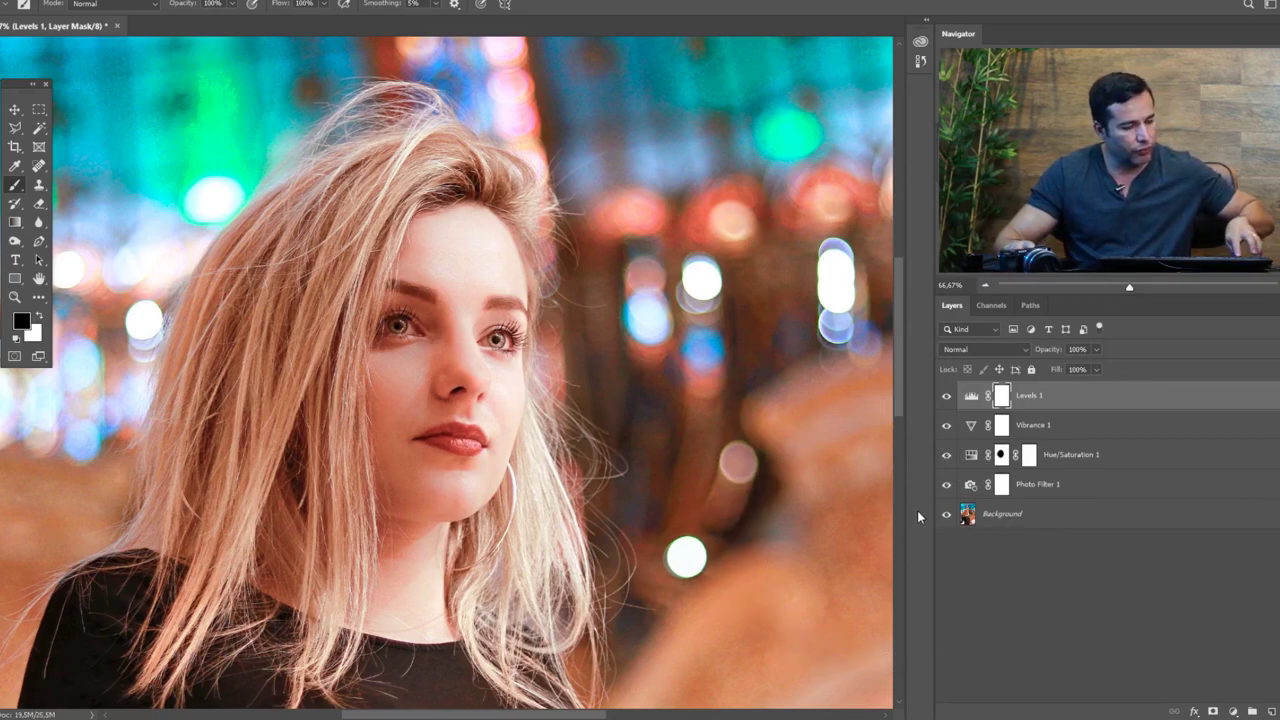
key("ctrl+z")
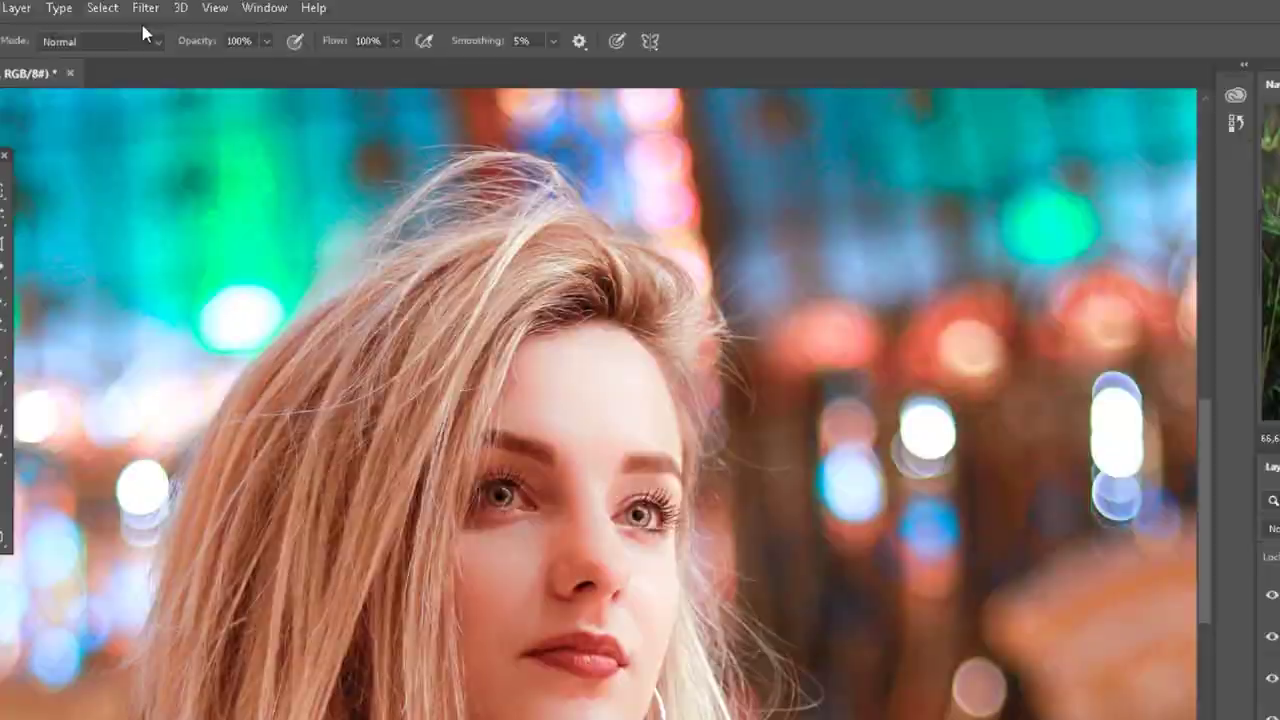
left_click(145, 8)
mouse_move(258, 412)
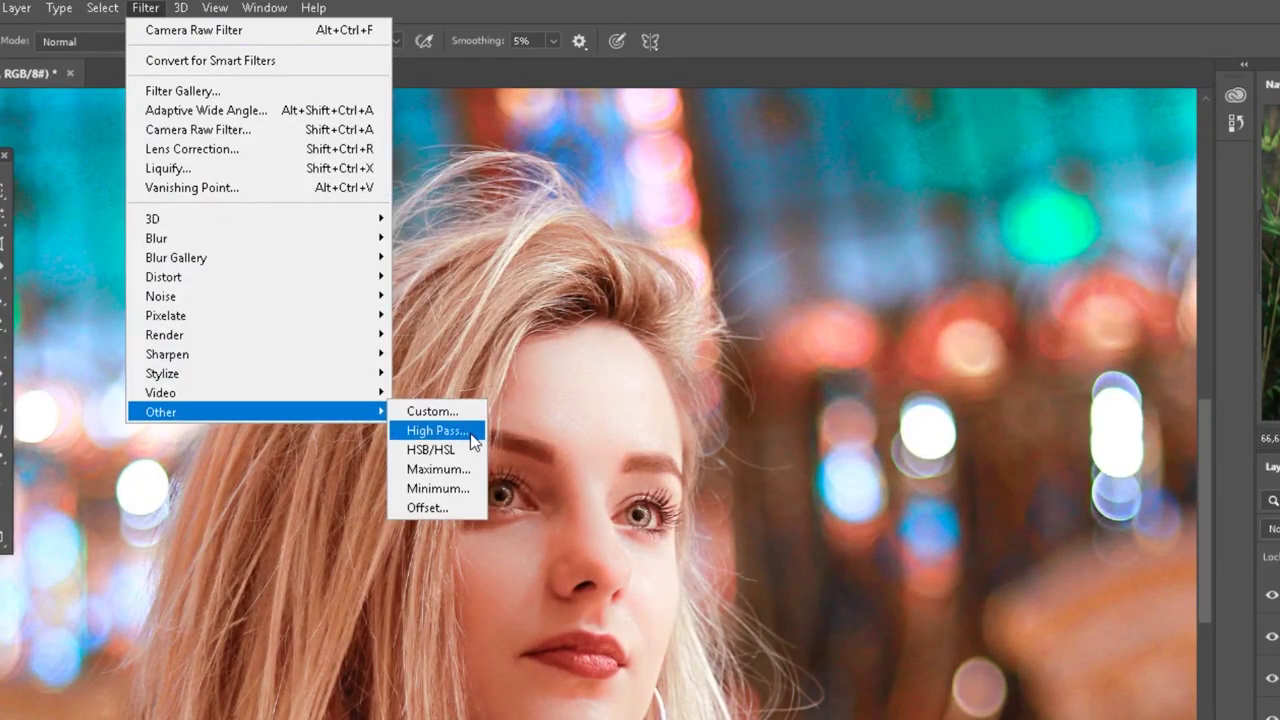
- Apply a High Pass filter to Layer 1 with a radius of about 4.1 pixels
left_click(437, 430)
left_click_drag(833, 135, 835, 116)
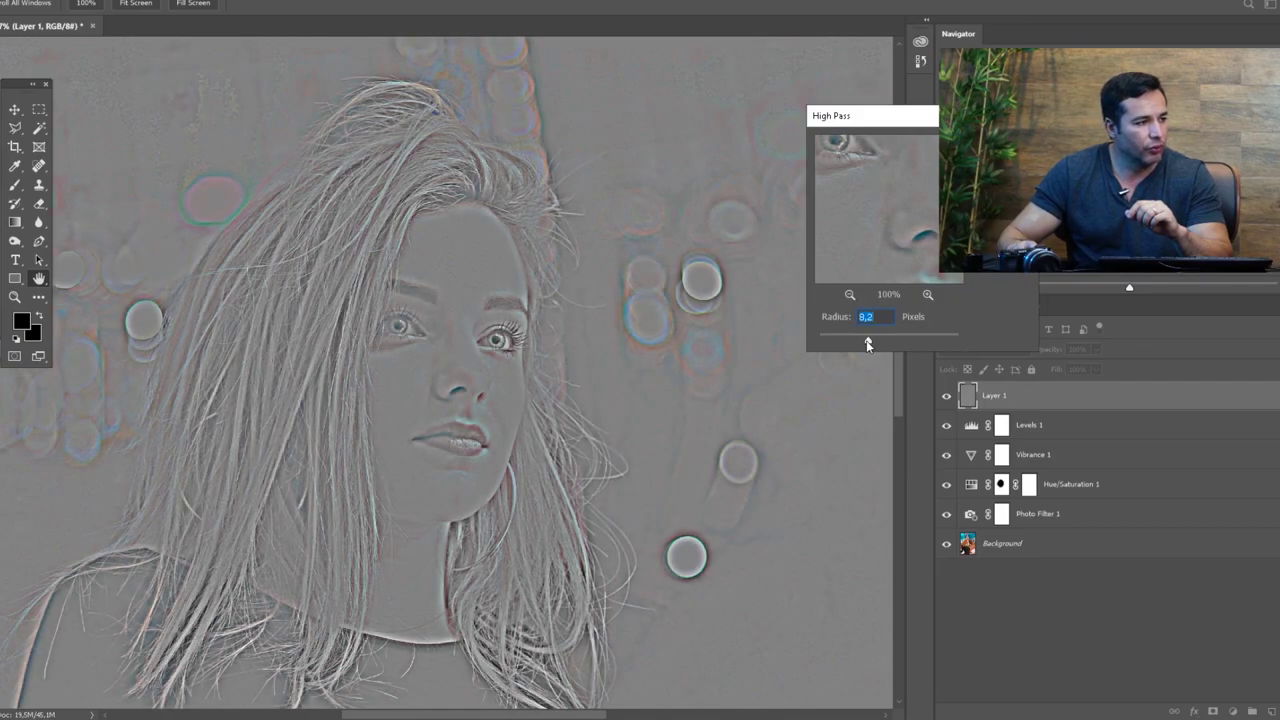
left_click_drag(868, 340, 844, 344)
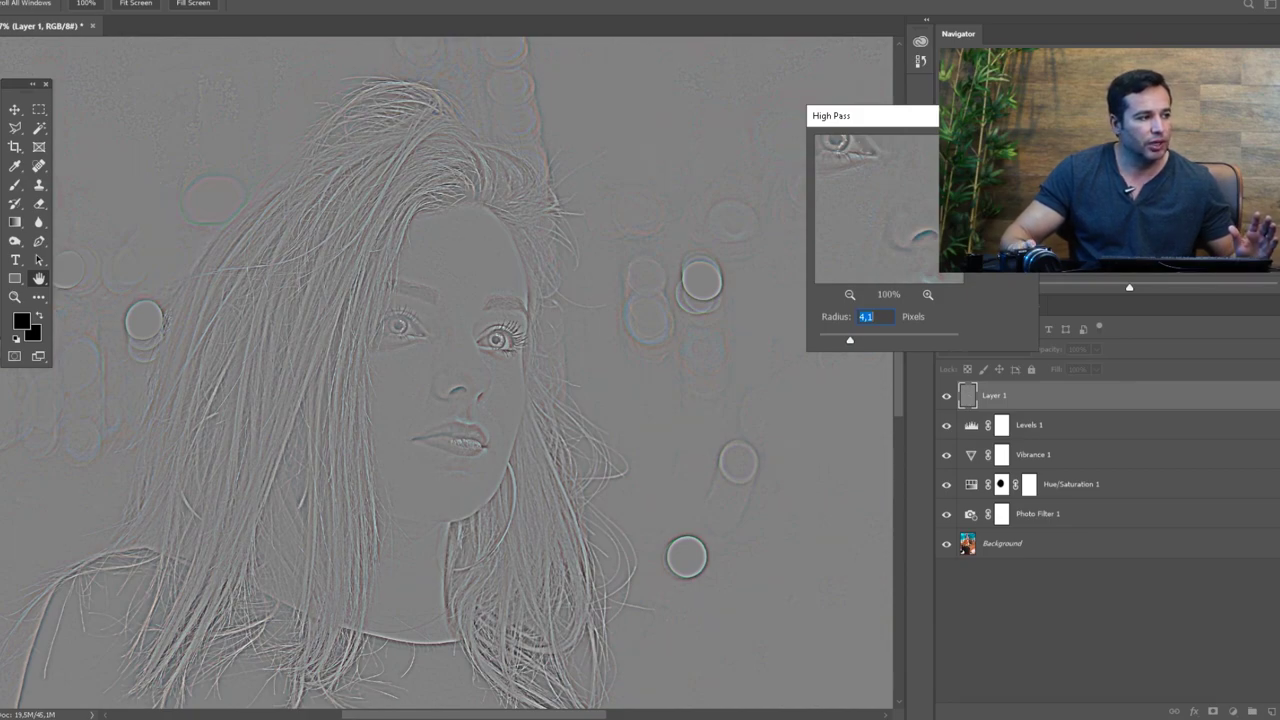
key("Return")
- Try Soft Light, then set Layer 1 to Overlay blending, toggling its visibility to compare
left_click(1008, 350)
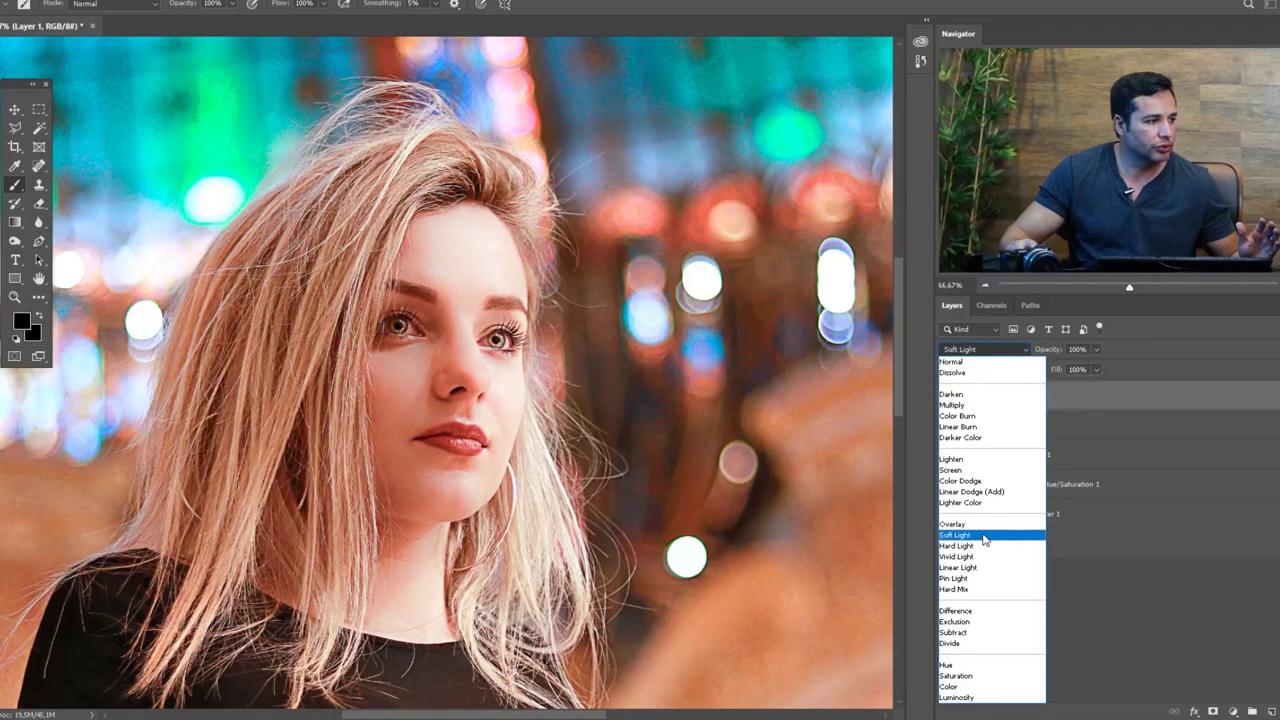
left_click(984, 538)
left_click(945, 400)
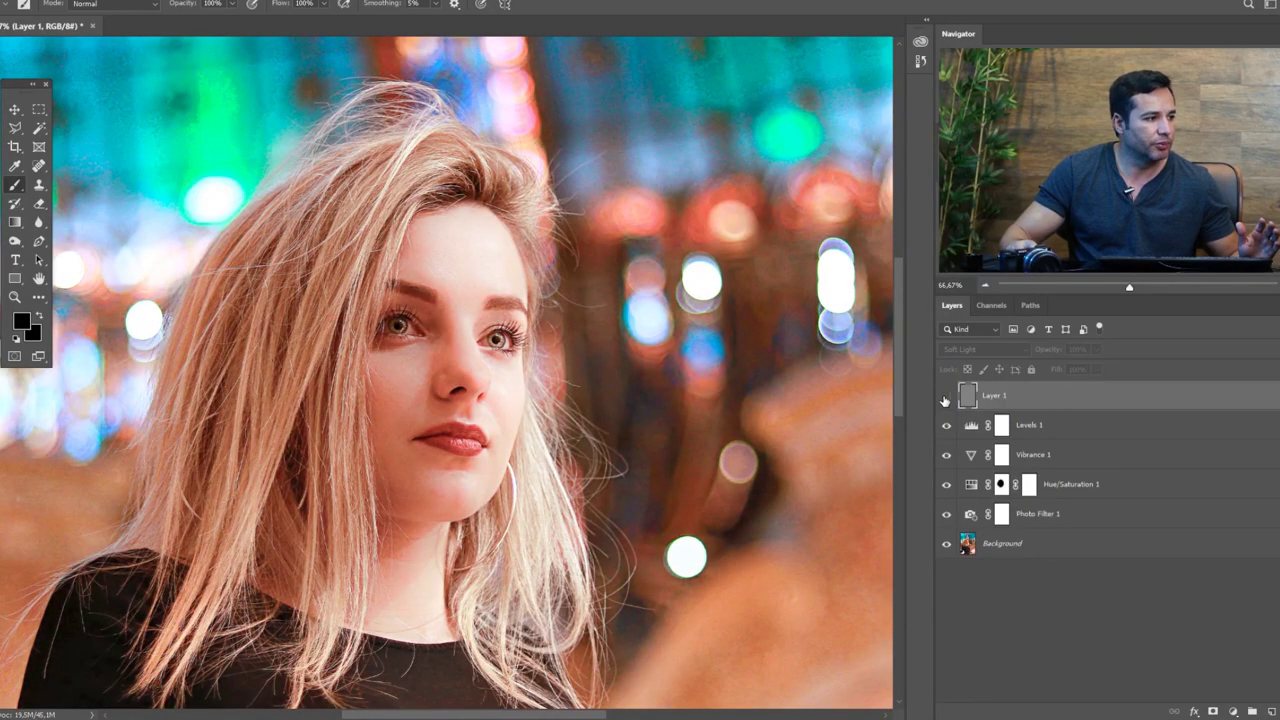
left_click(985, 349)
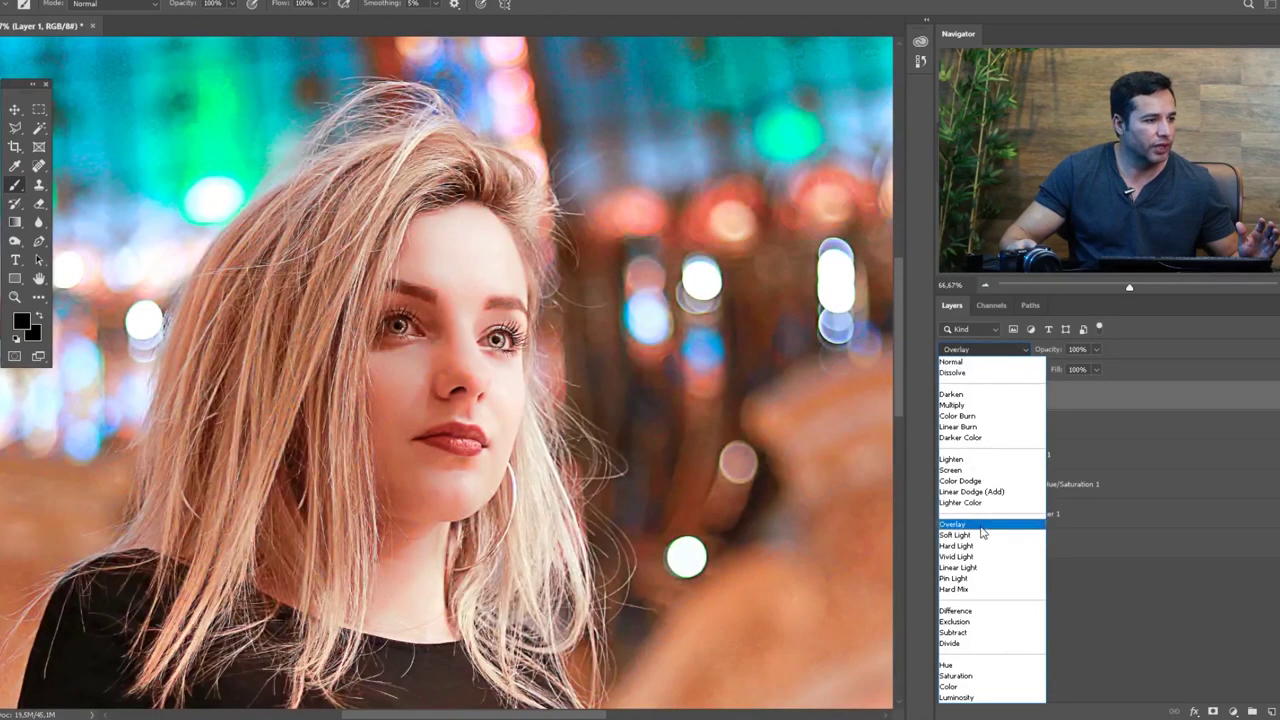
left_click(980, 520)
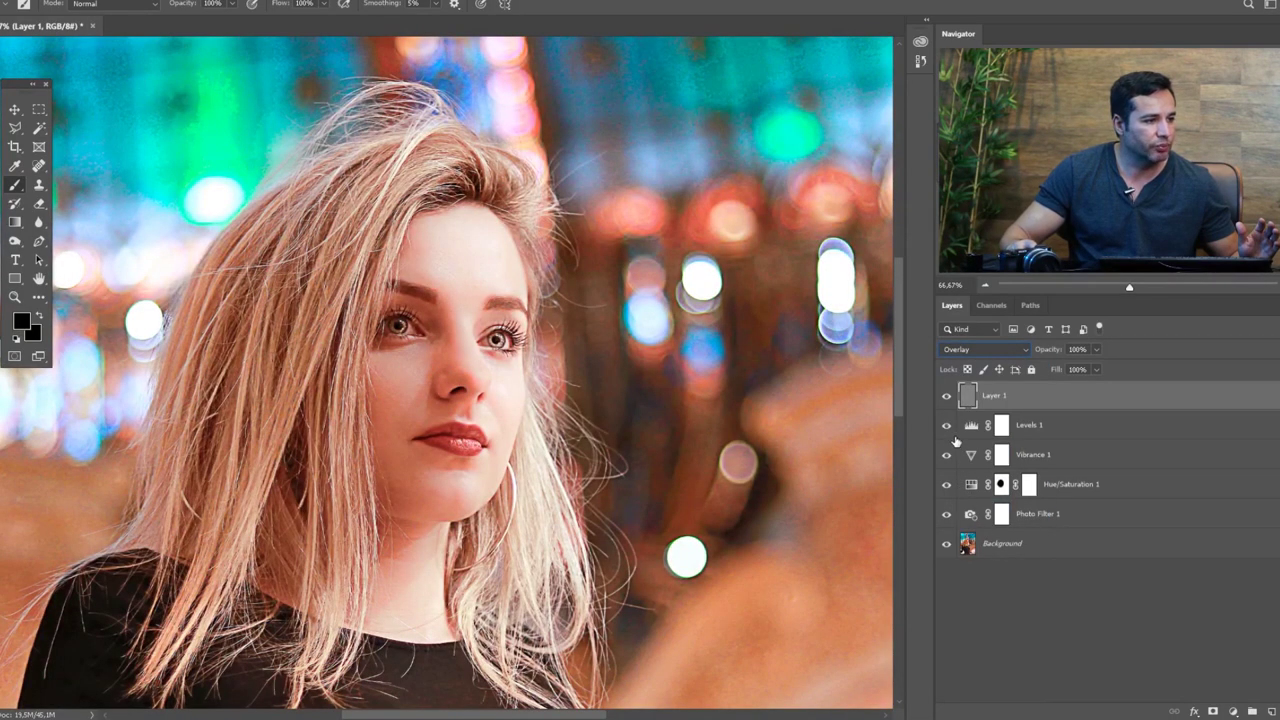
left_click(946, 400)
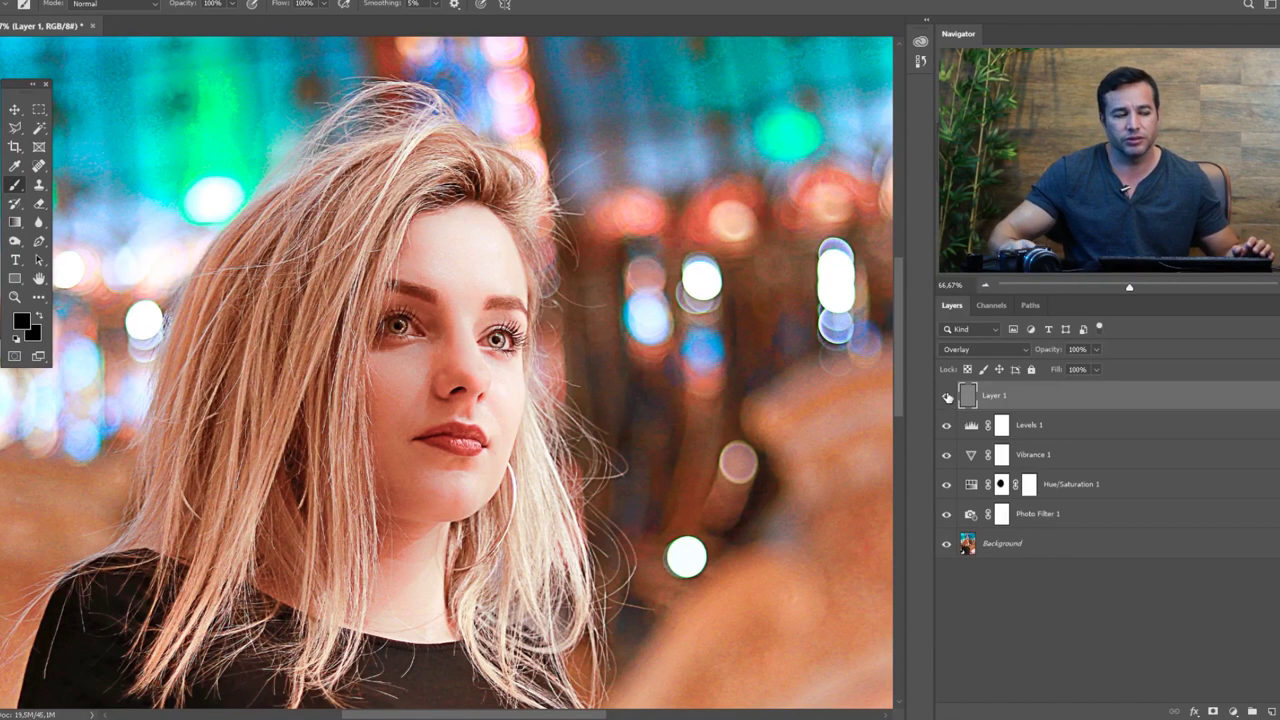
- Zoom in on the face and toggle the Overlay layer on and off to judge sharpness
left_click(946, 398)
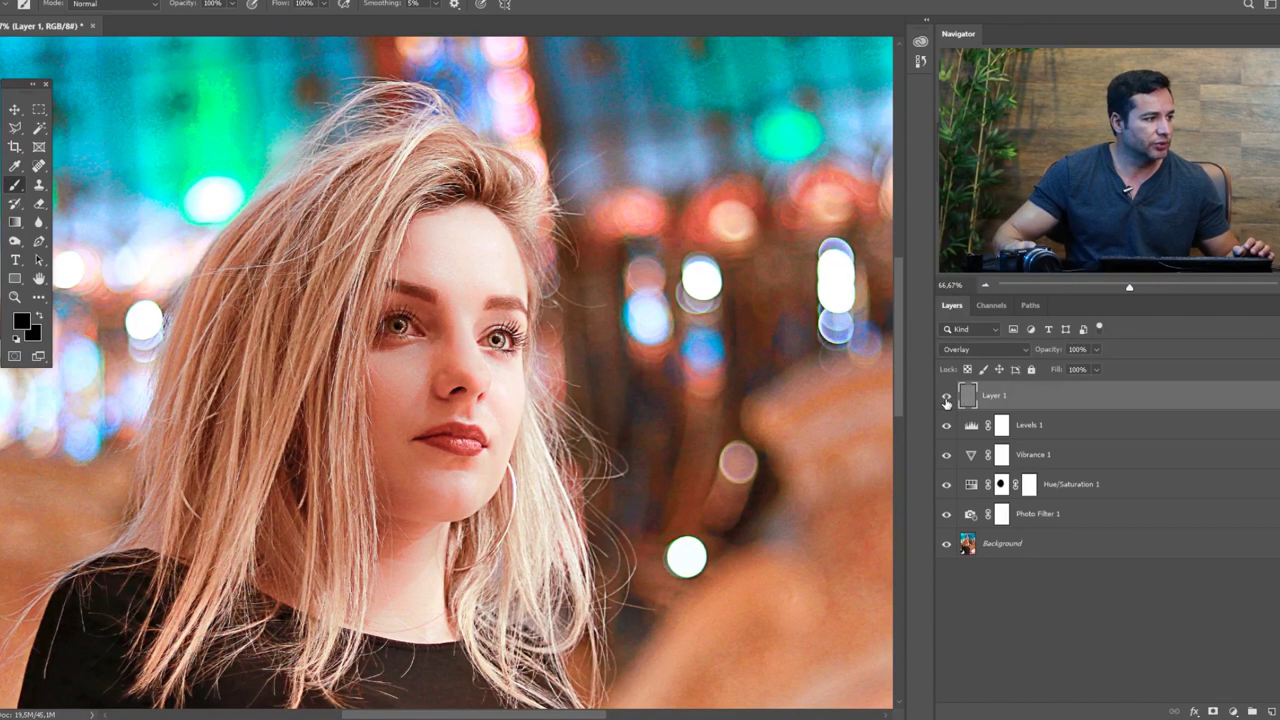
key("ctrl+minus")
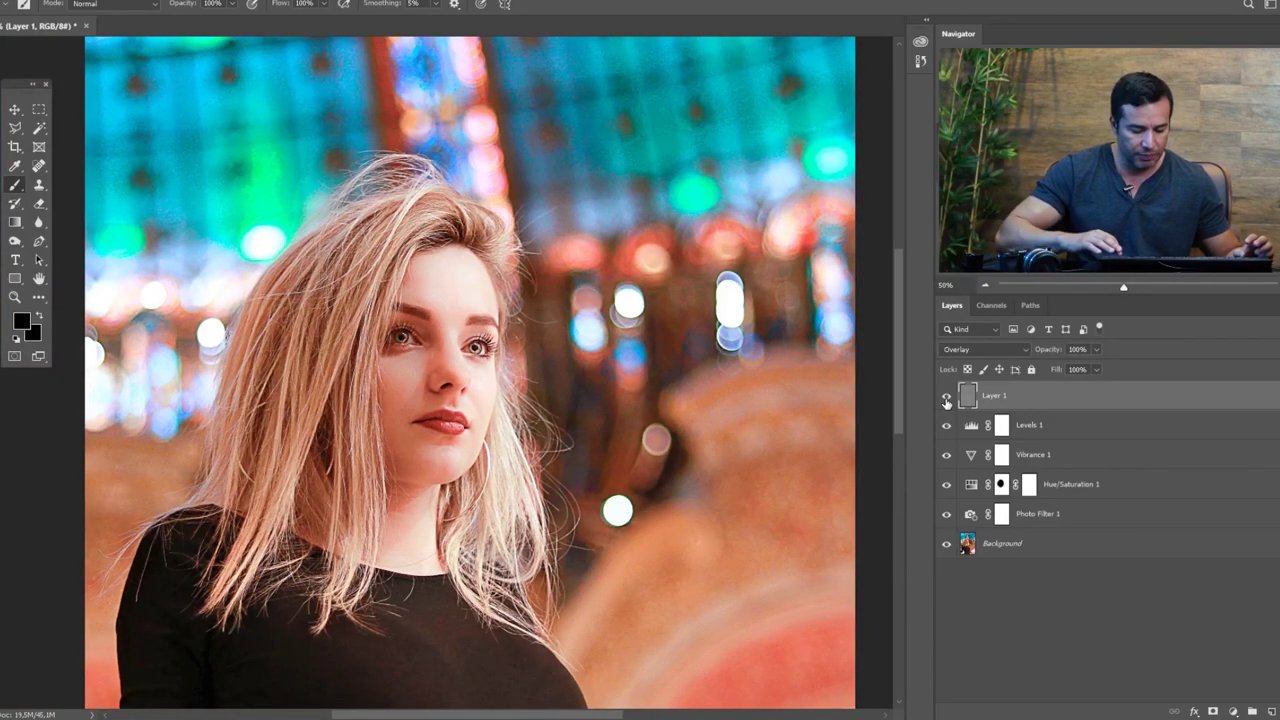
key("ctrl+plus")
key("ctrl+plus")
left_click_drag(640, 479, 661, 445)
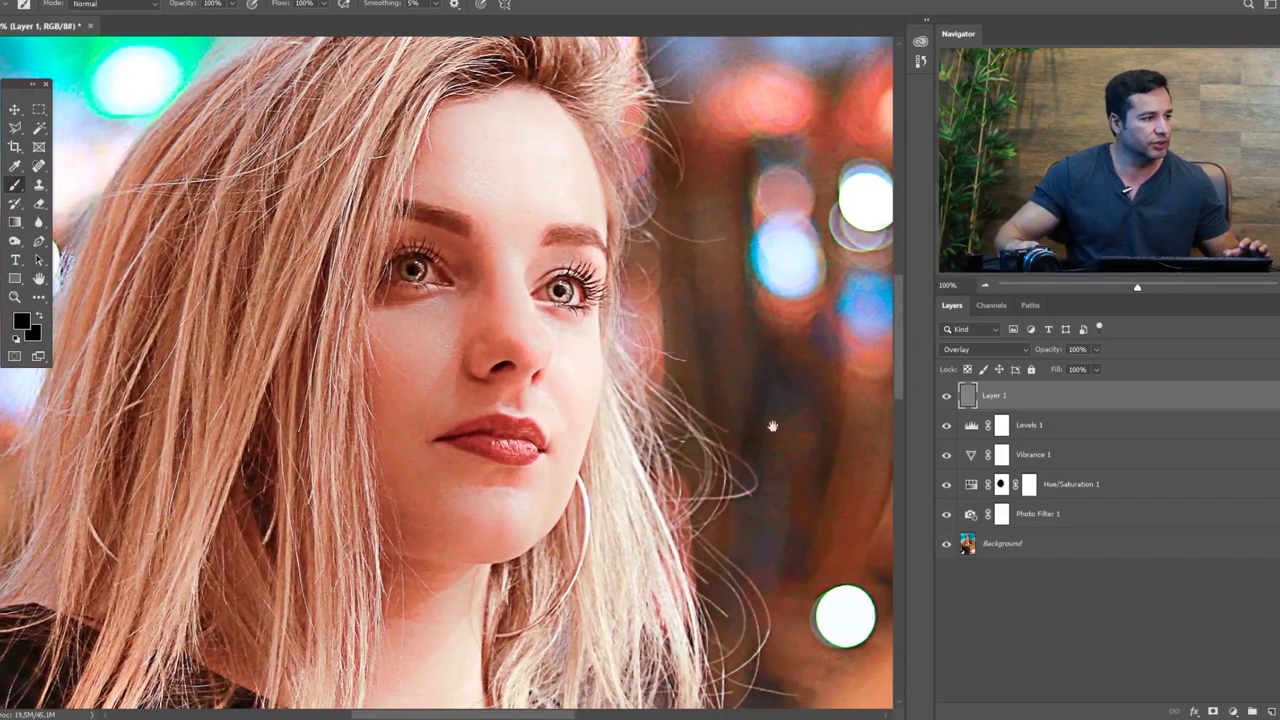
left_click(946, 398)
left_click(946, 400)
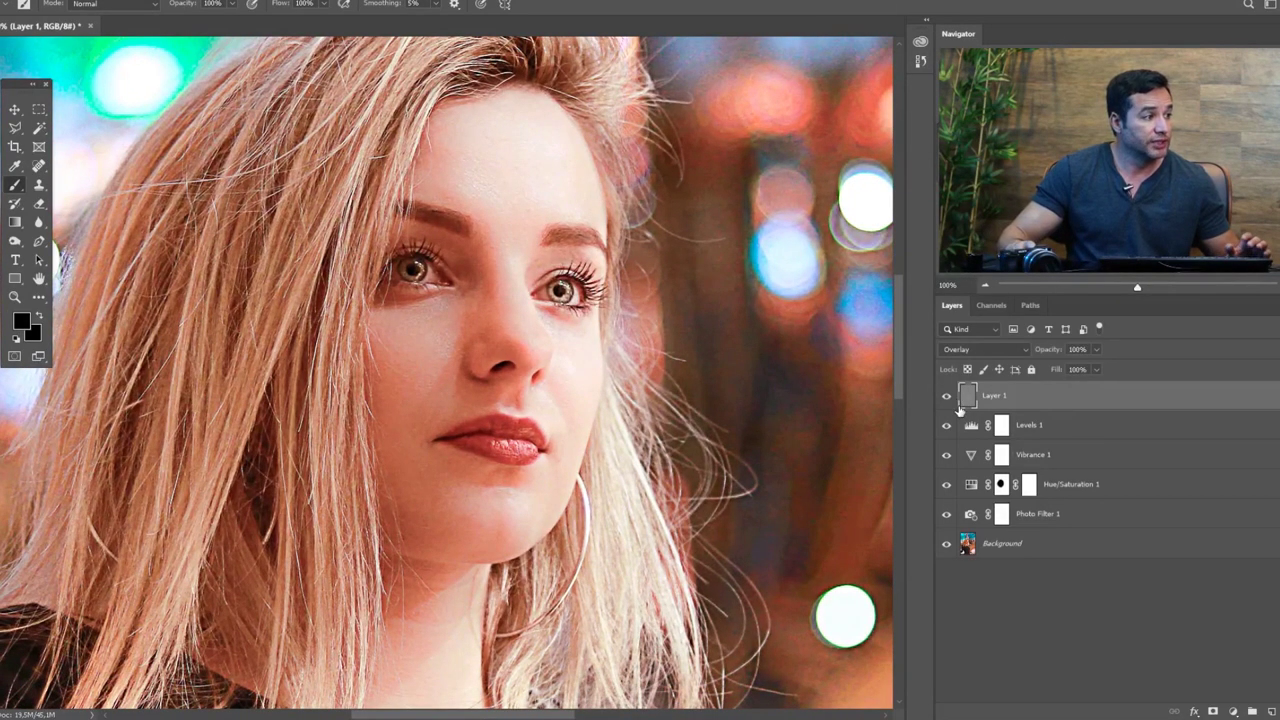
- Try the sharpening layer at 49% opacity, return it to 100%, and zoom out to the full portrait
left_click(1097, 350)
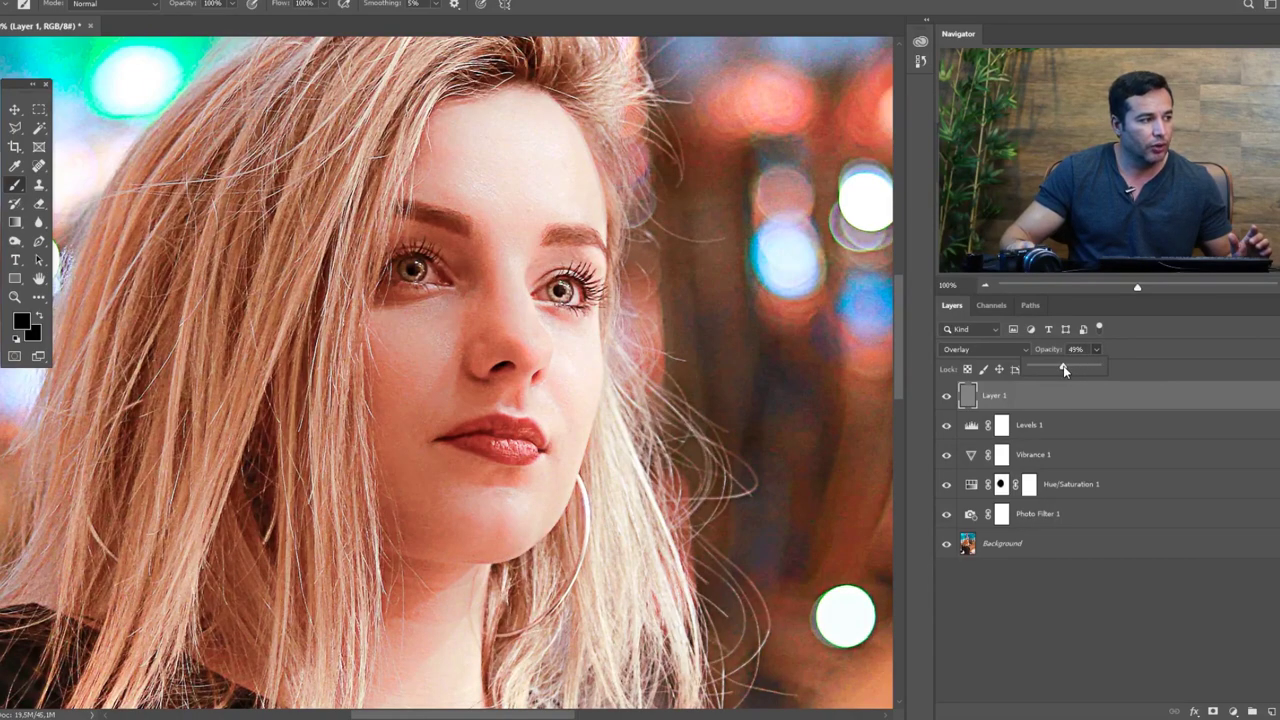
left_click(947, 400)
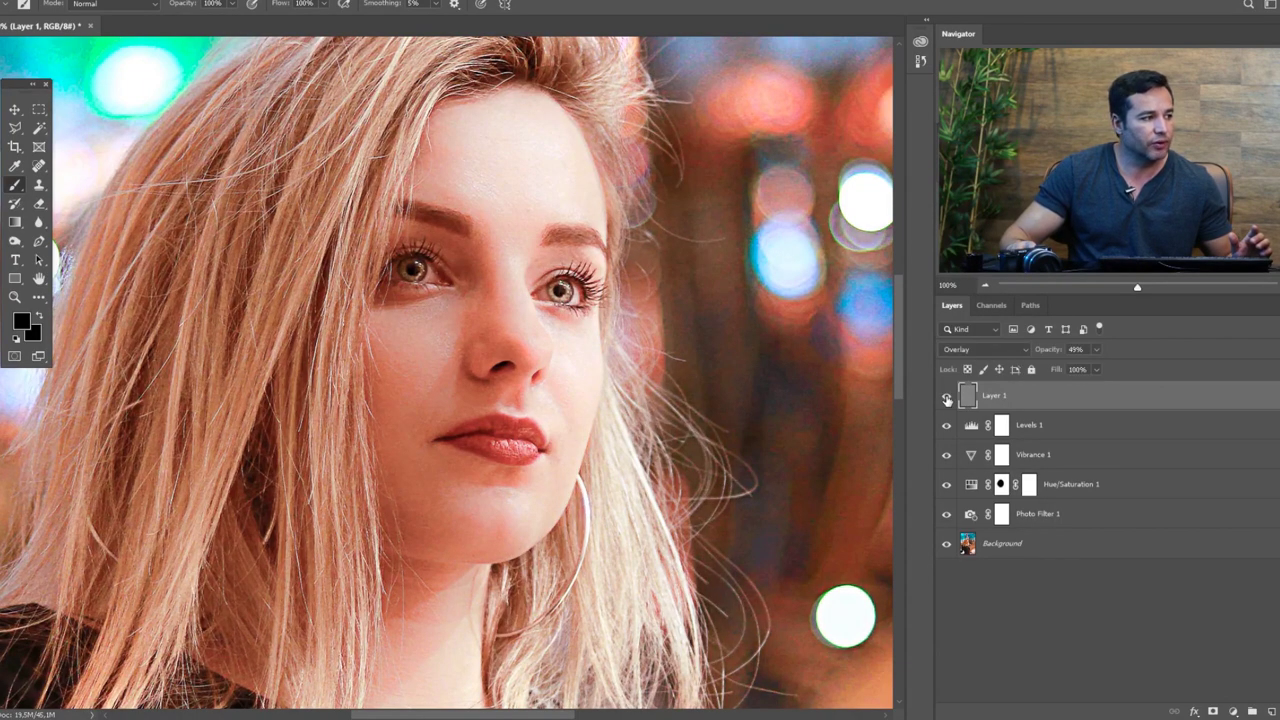
left_click(947, 400)
left_click(1097, 350)
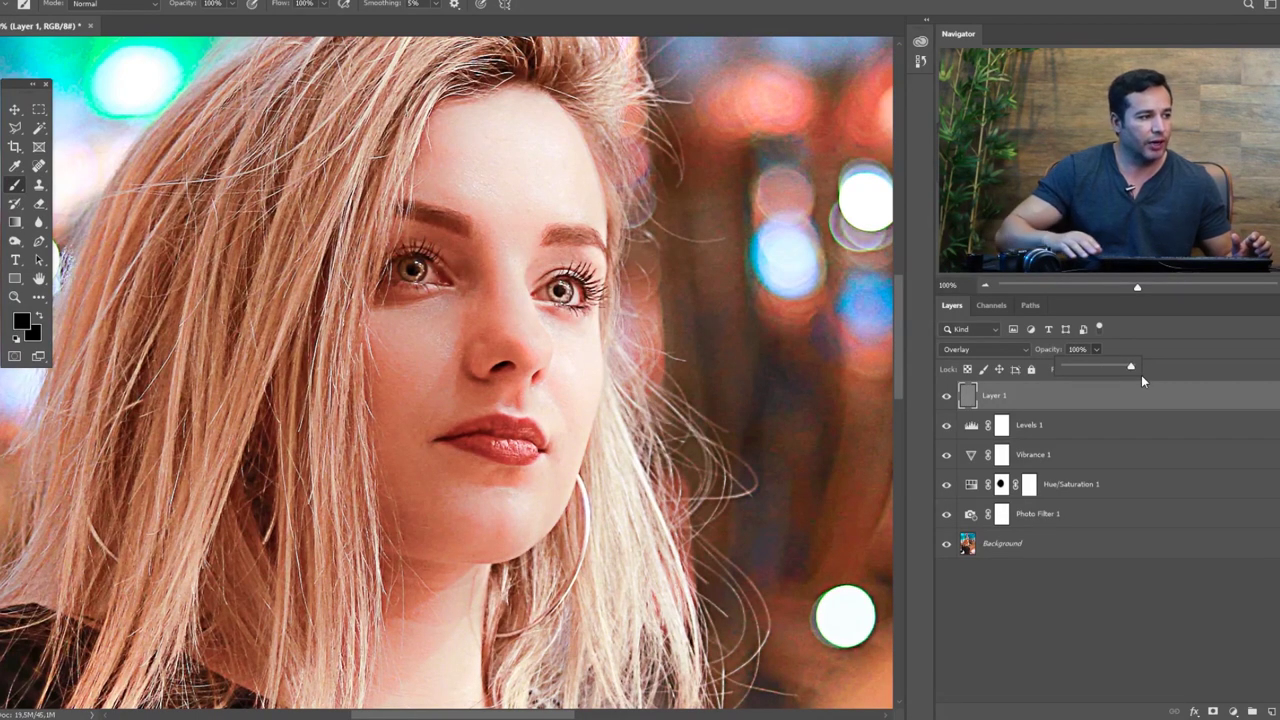
key("ctrl+minus")
key("ctrl+minus")
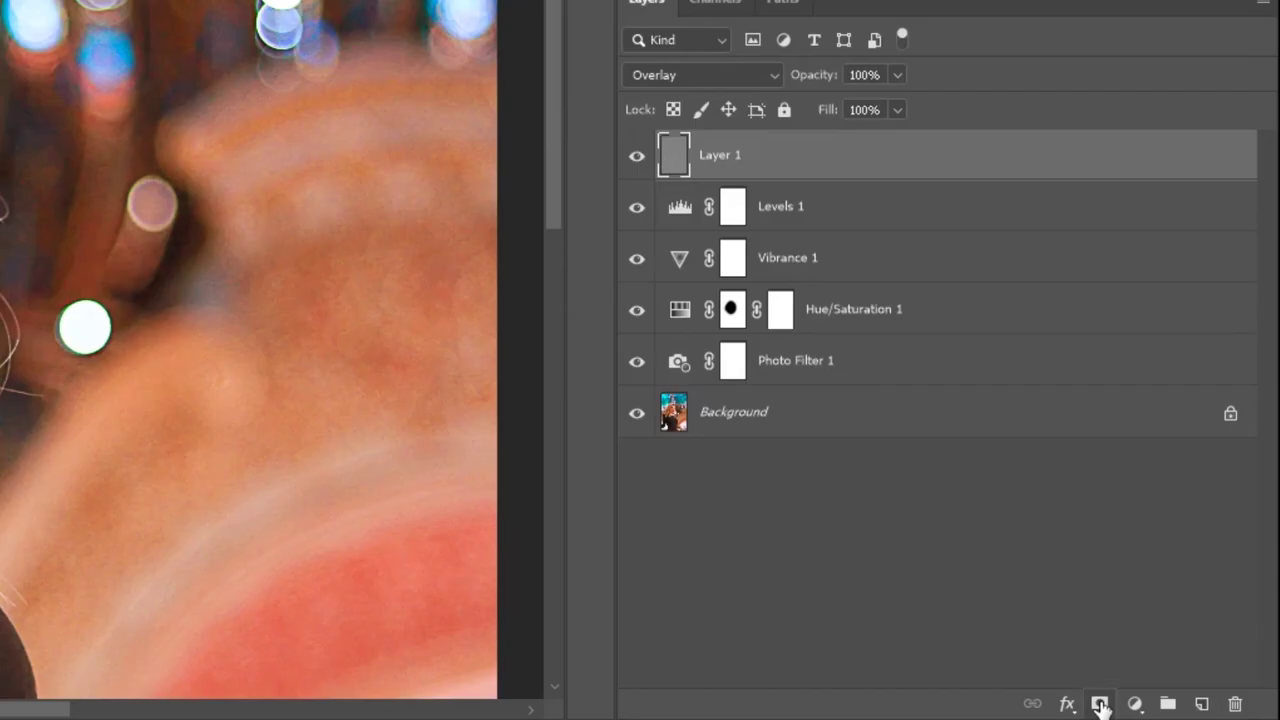
- Add a layer mask to Layer 1 and invert it to black, hiding the sharpening everywhere
left_click(1213, 711)
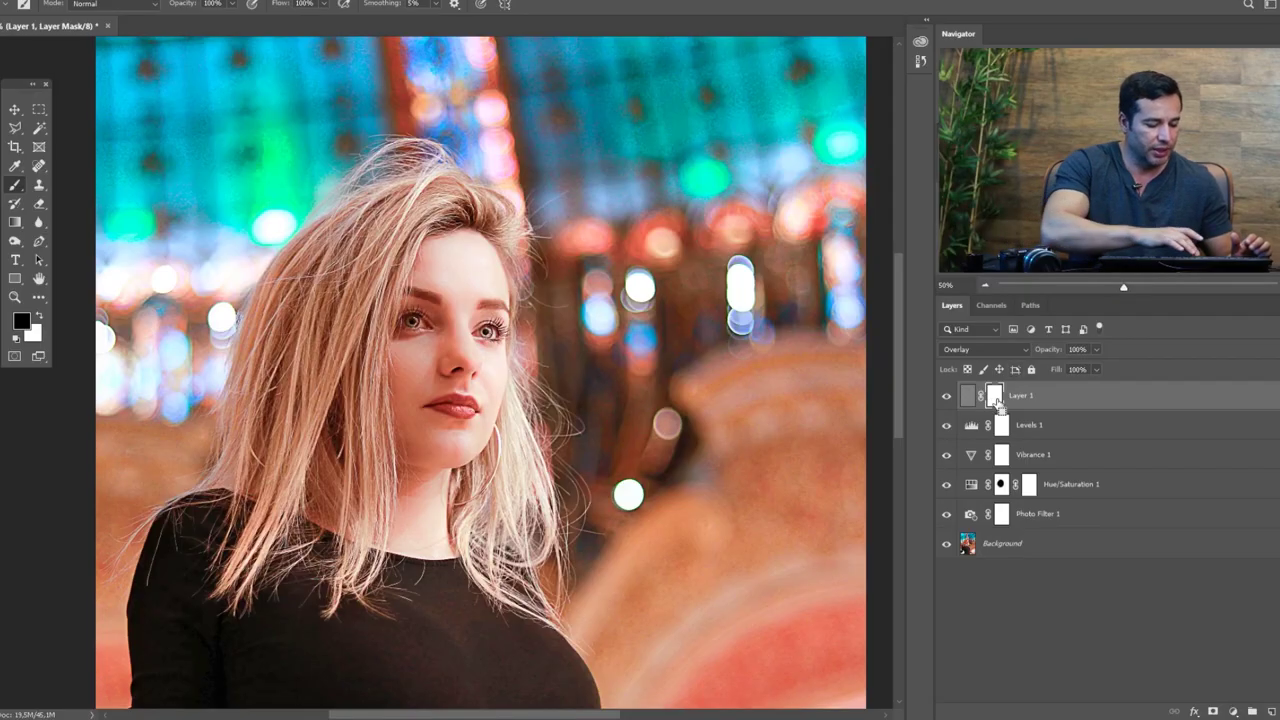
key("ctrl+i")
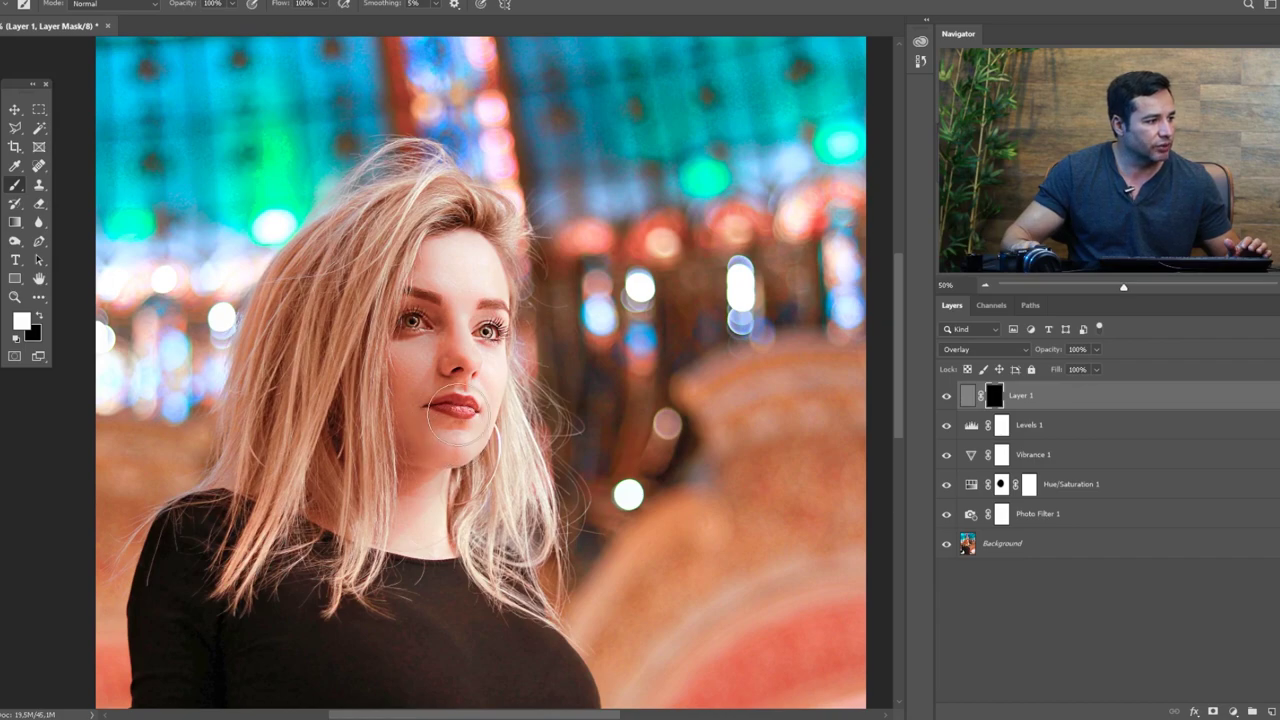
scroll(417, 375, "up", 1)
scroll(417, 375, "up", 1)
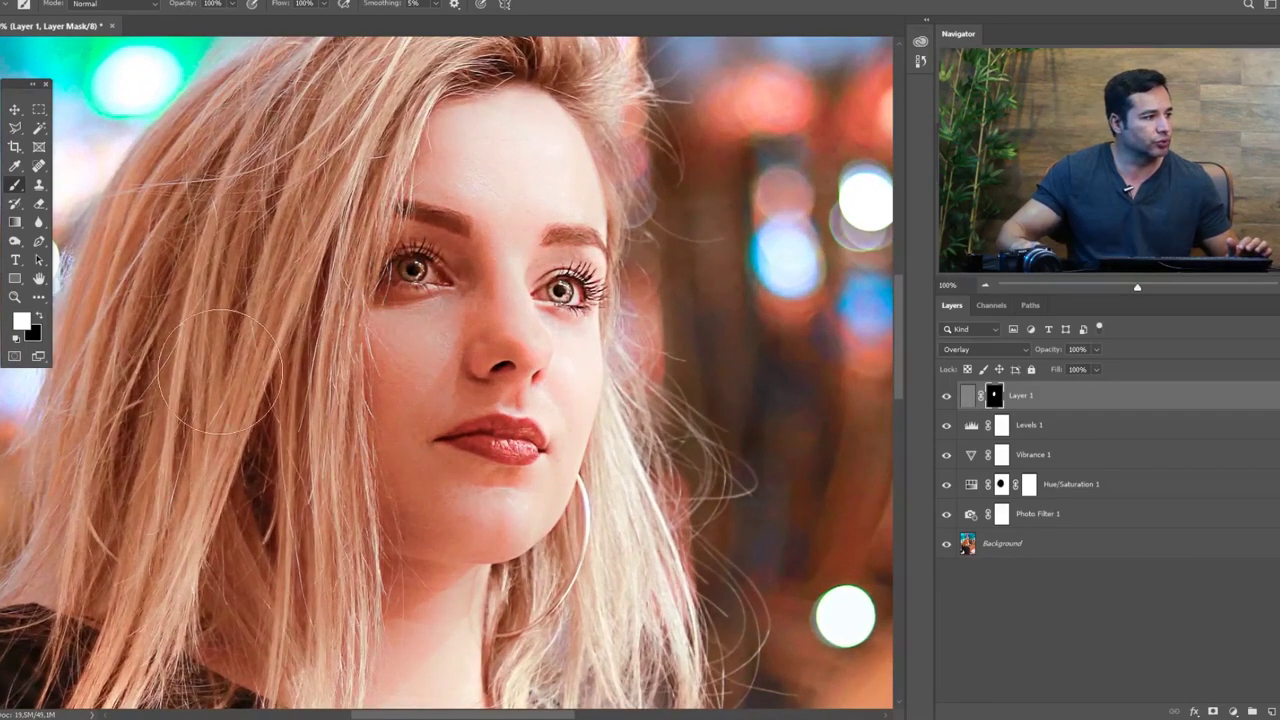